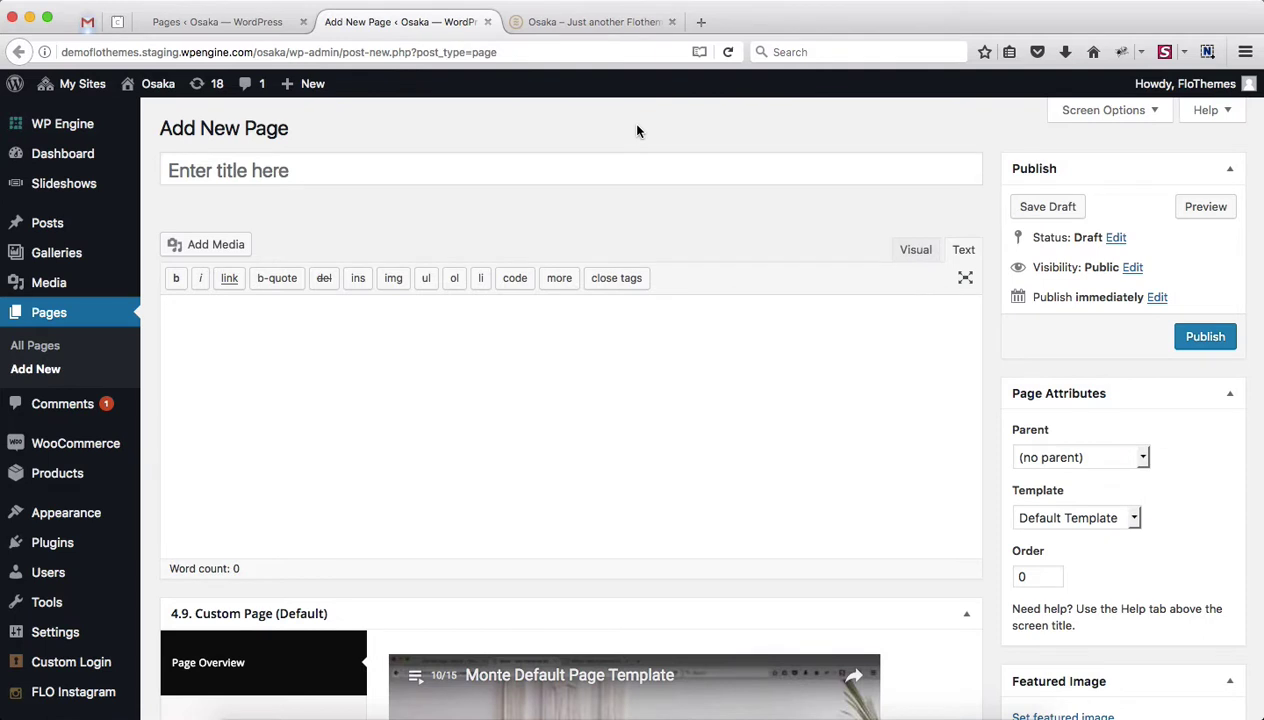
# Apply the About Type A layout template, confirming replacement of the page's layout blocks
pyautogui.scroll(-3, 526, 335)
pyautogui.scroll(-2, 526, 335)
pyautogui.scroll(-2, 526, 335)
pyautogui.click(271, 536)
pyautogui.scroll(-5, 557, 428)
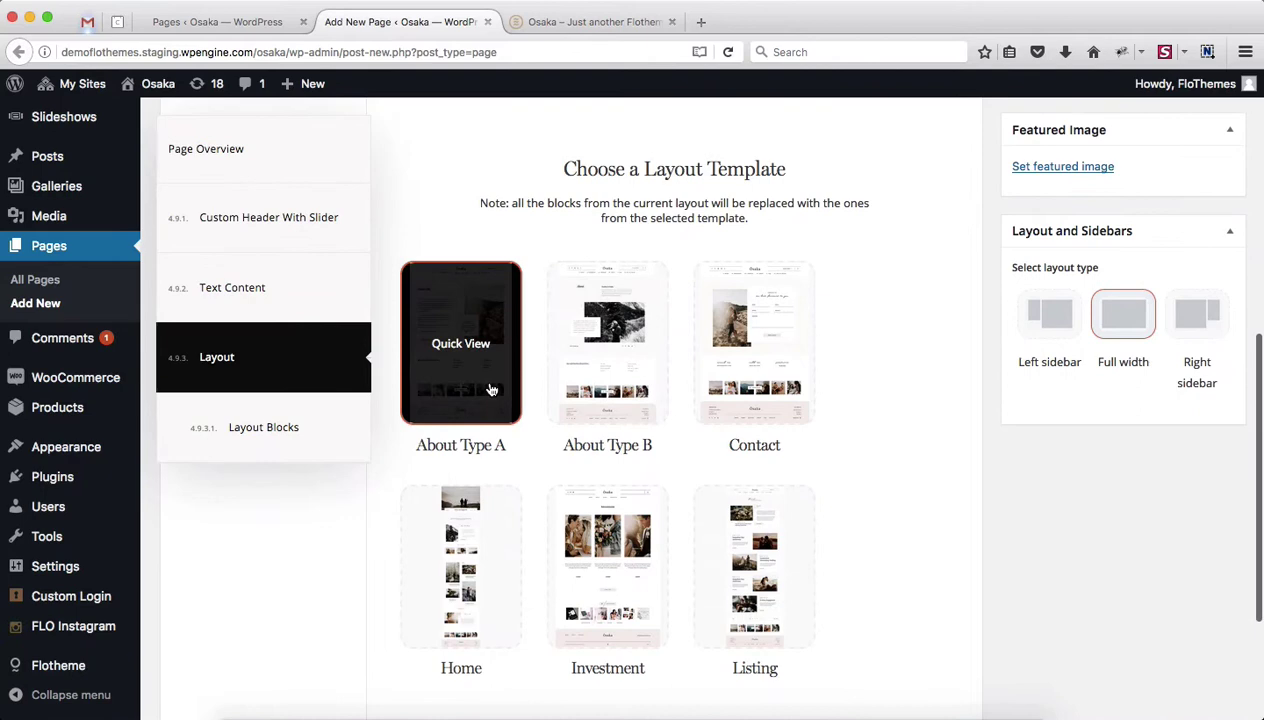
pyautogui.click(485, 389)
pyautogui.click(809, 200)
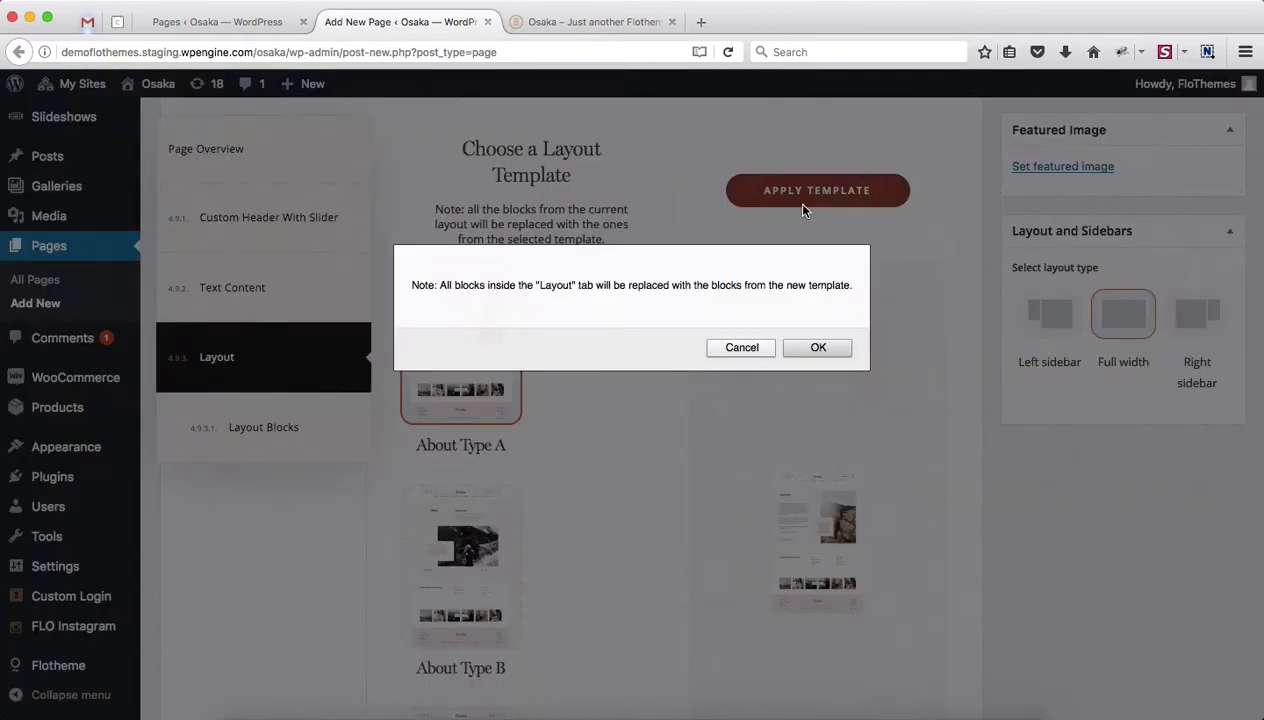
pyautogui.click(830, 346)
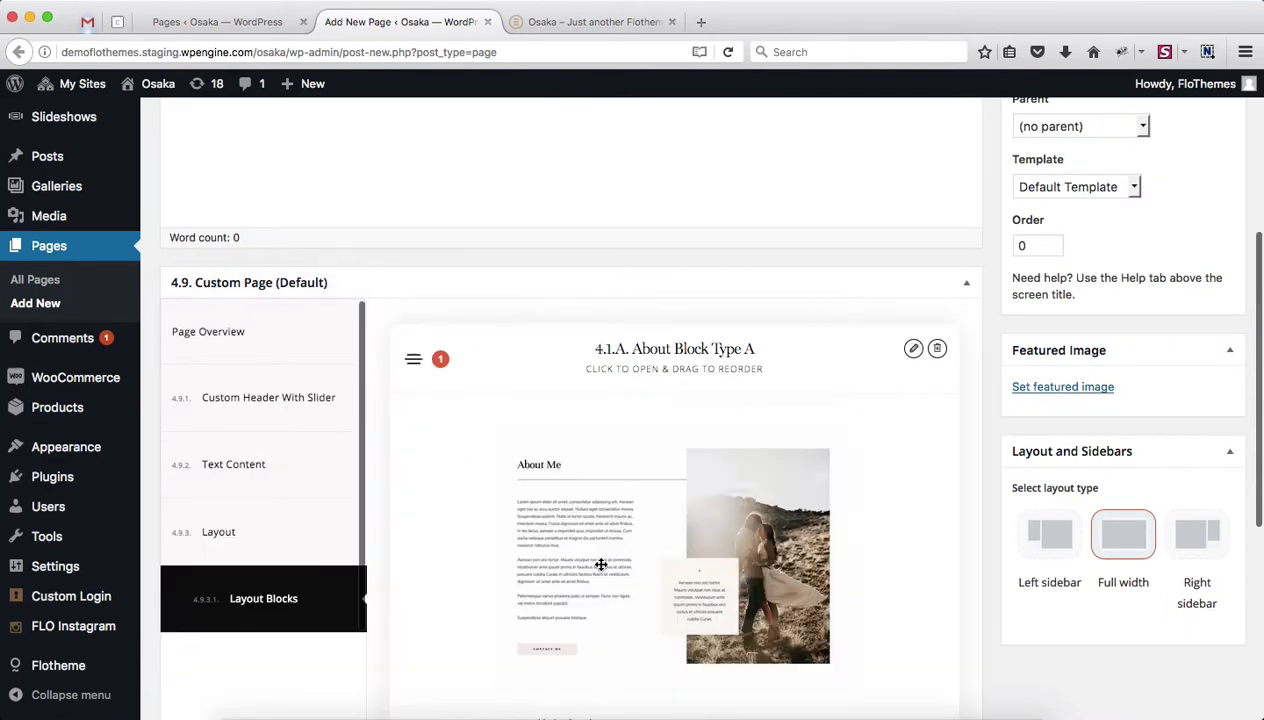
# Expand About Block Type A and review its defaults: title 'About Me', 'Contact Me' button
pyautogui.scroll(-5, 636, 340)
pyautogui.scroll(3, 635, 358)
pyautogui.click(551, 265)
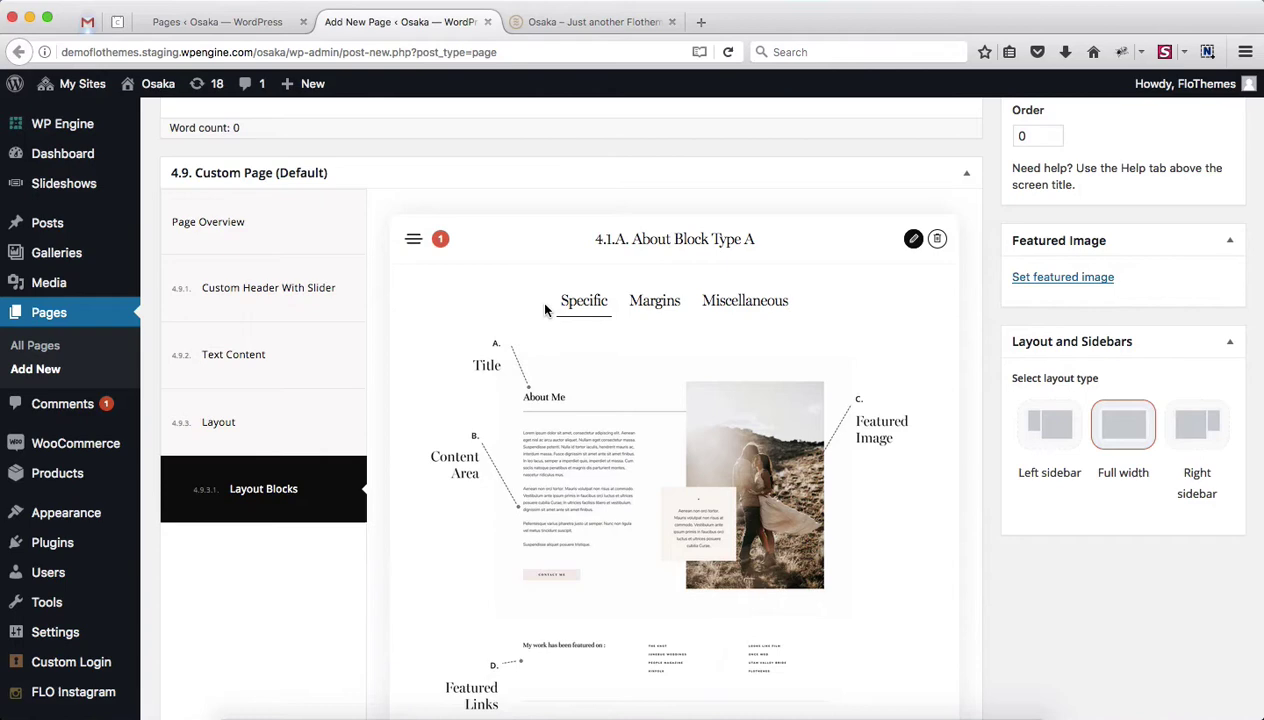
pyautogui.scroll(-1, 545, 310)
pyautogui.scroll(-4, 545, 310)
pyautogui.scroll(-3, 545, 310)
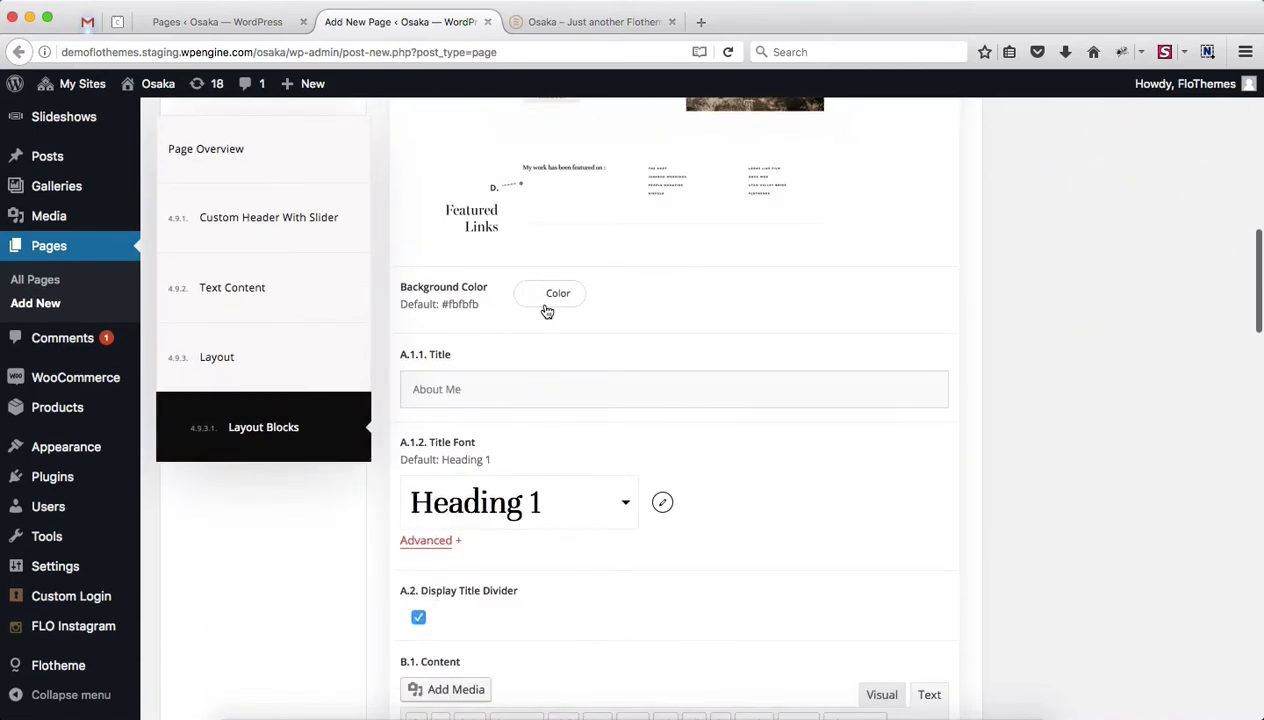
pyautogui.scroll(2, 546, 311)
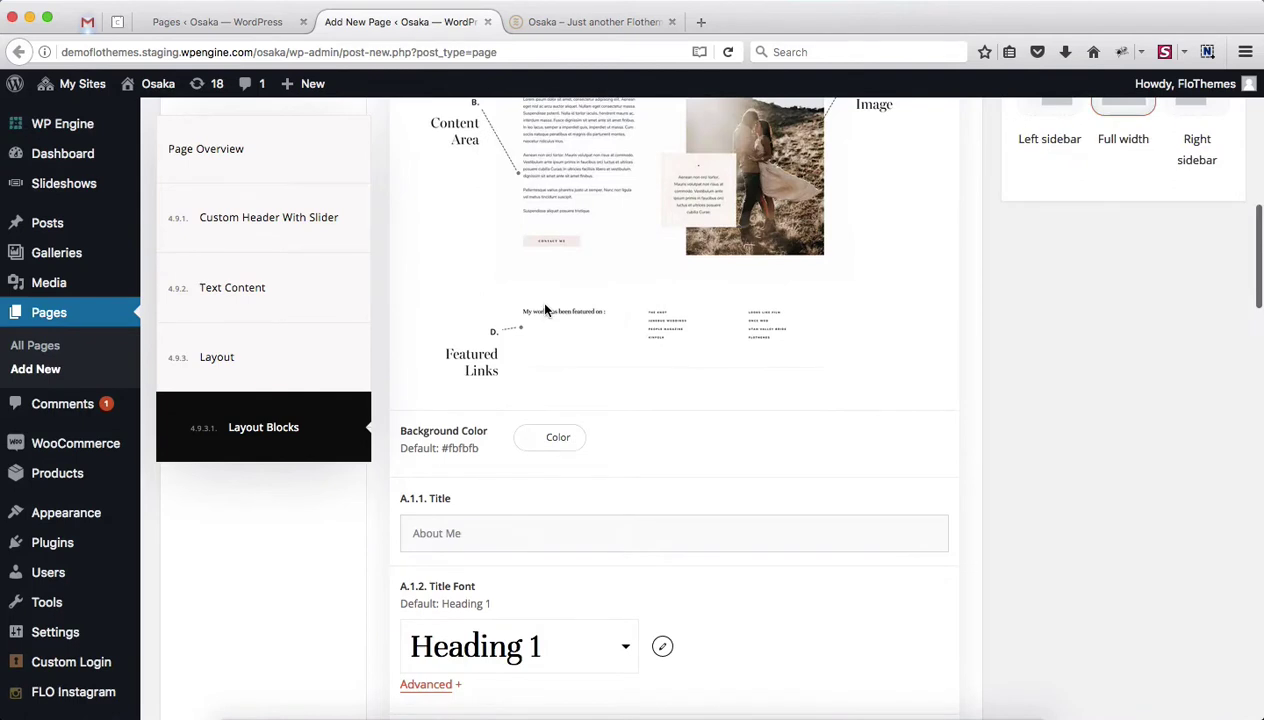
pyautogui.scroll(-2, 545, 311)
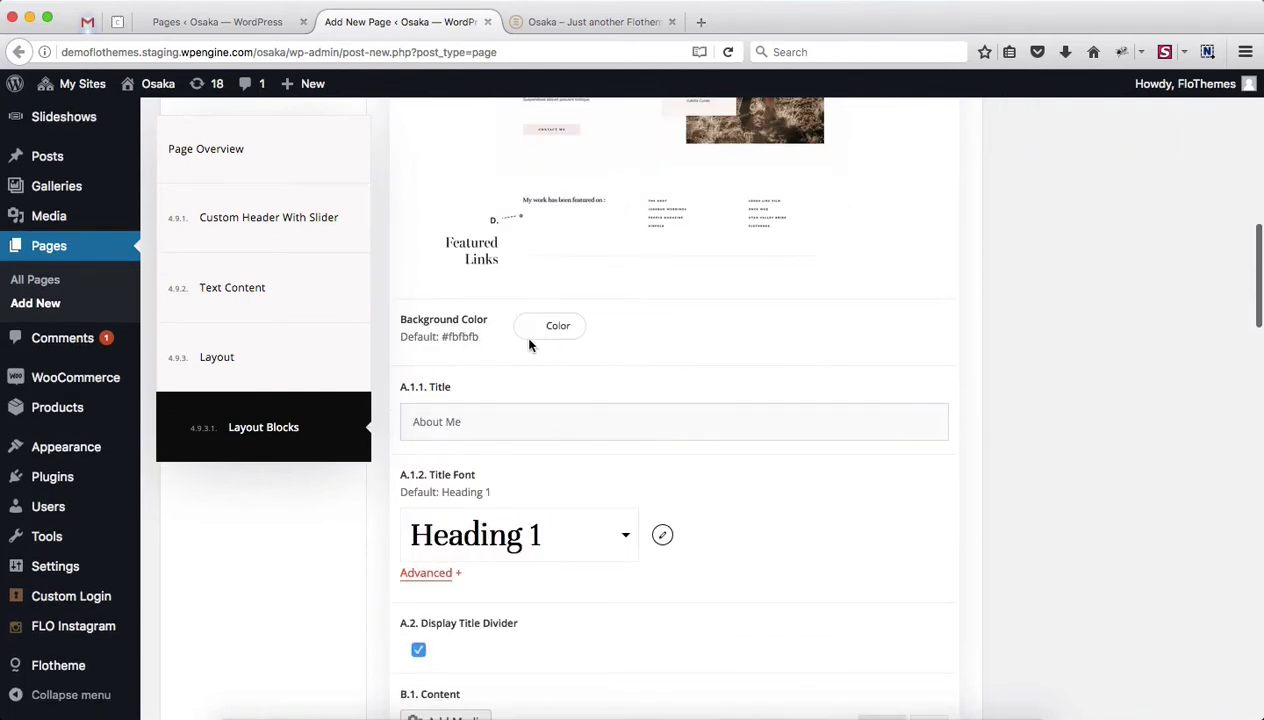
pyautogui.scroll(-5, 530, 345)
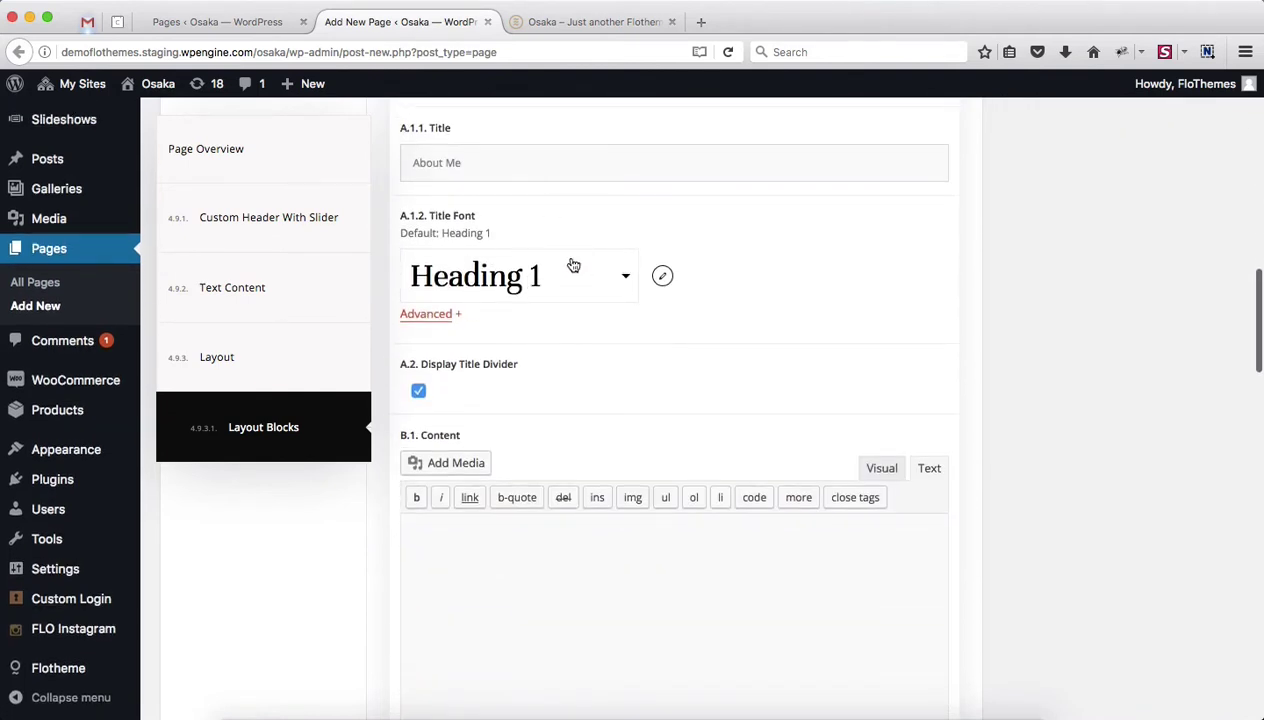
pyautogui.scroll(-5, 573, 262)
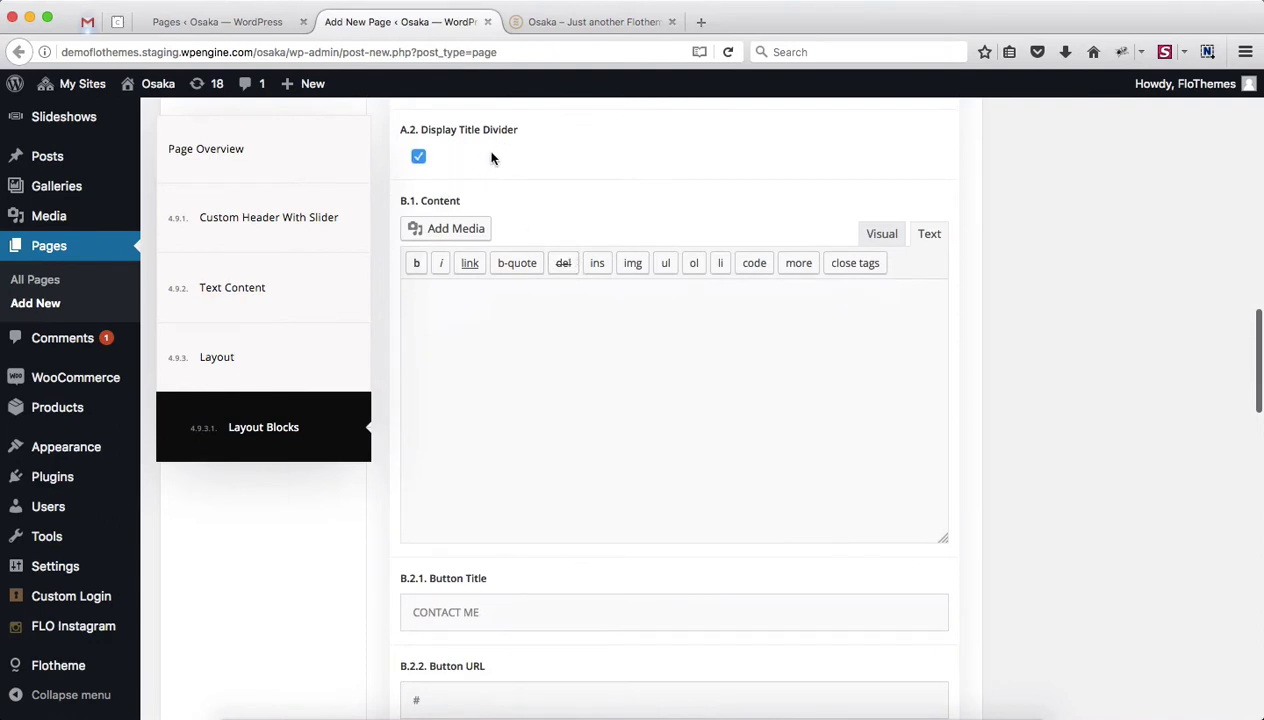
pyautogui.scroll(-3, 525, 267)
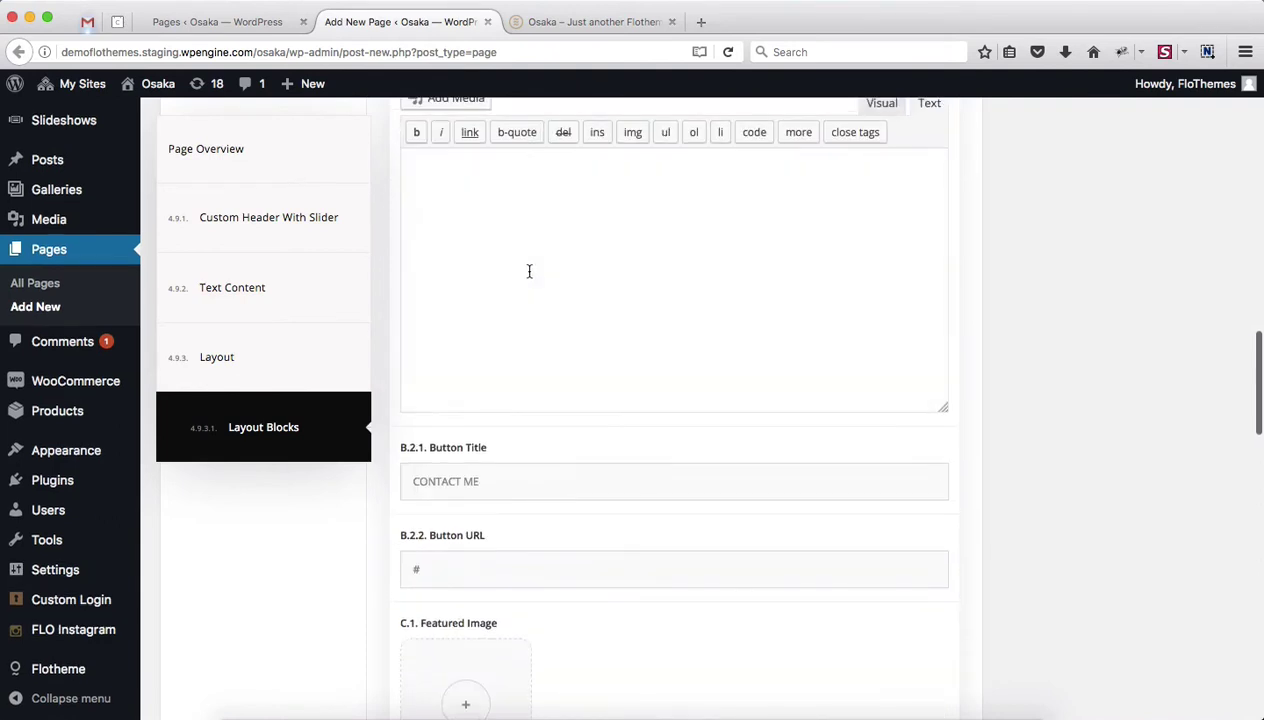
pyautogui.scroll(-3, 529, 271)
pyautogui.scroll(-2, 508, 338)
pyautogui.scroll(-3, 443, 217)
pyautogui.scroll(-3, 576, 203)
pyautogui.scroll(-1, 580, 198)
pyautogui.scroll(-3, 542, 268)
pyautogui.scroll(-3, 542, 268)
pyautogui.scroll(-1, 540, 262)
pyautogui.scroll(10, 540, 262)
pyautogui.scroll(1, 580, 360)
pyautogui.scroll(3, 601, 408)
pyautogui.scroll(3, 595, 402)
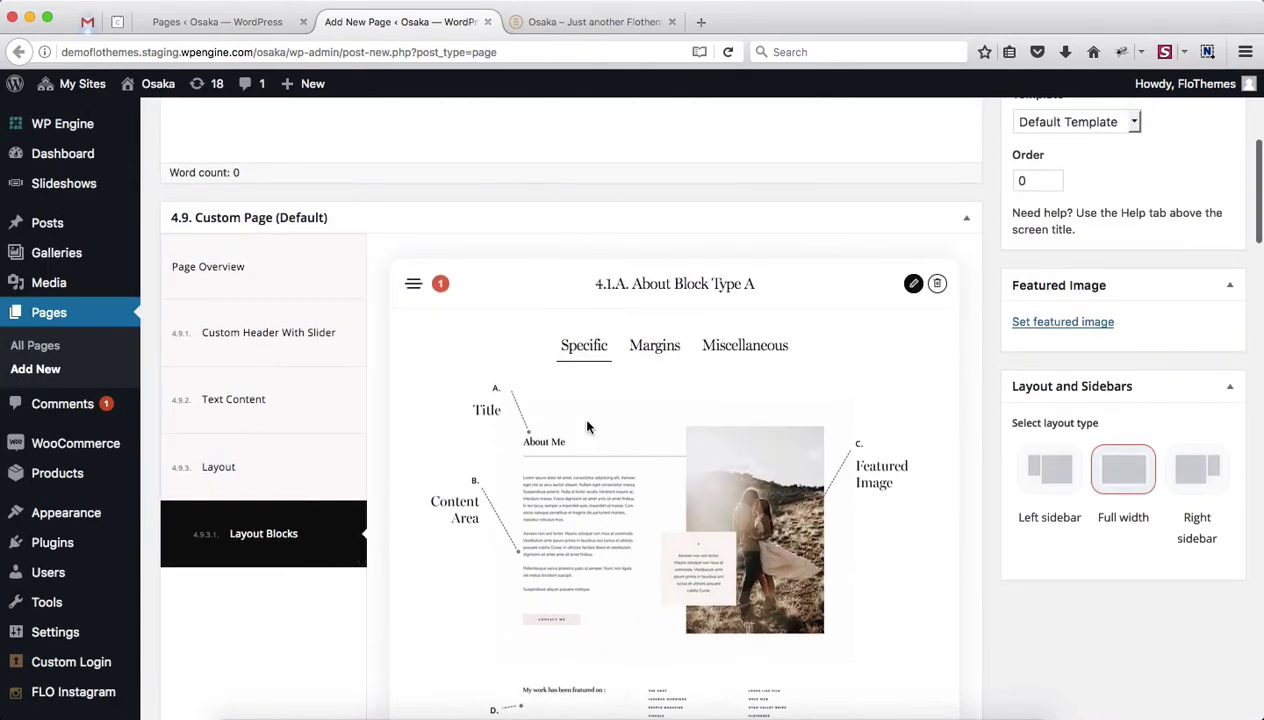
pyautogui.scroll(-5, 587, 427)
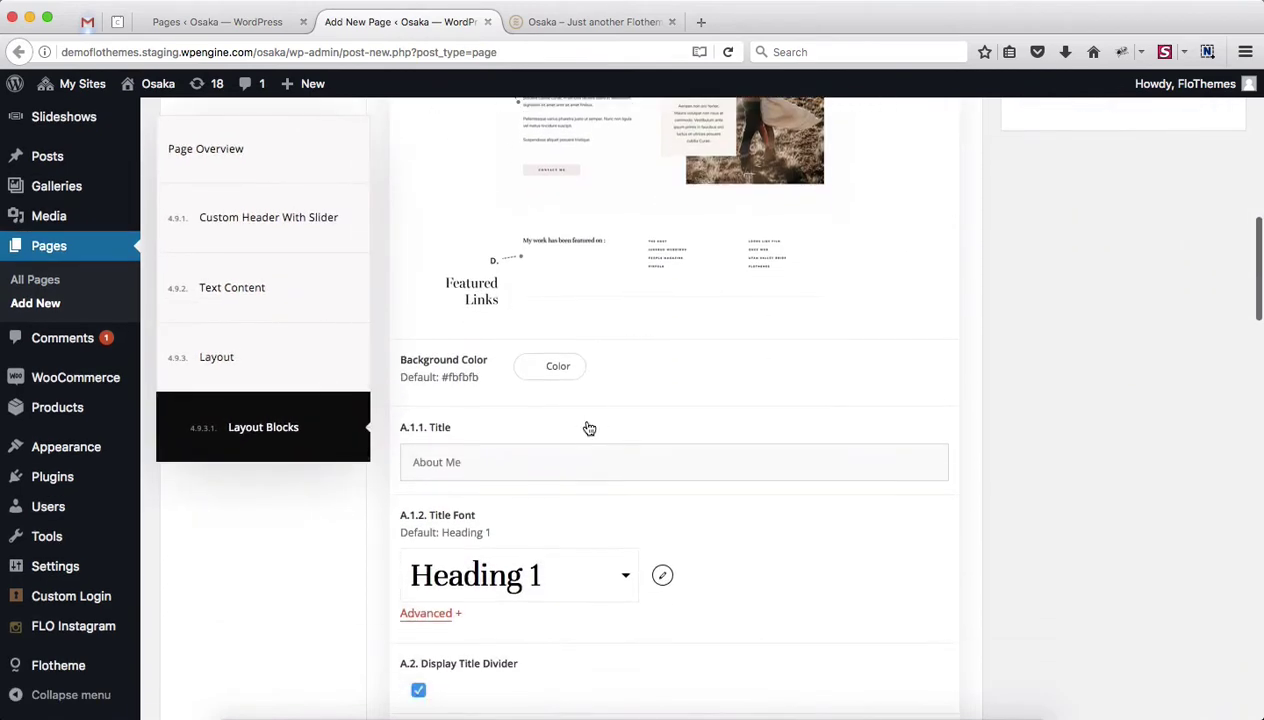
pyautogui.scroll(-1, 525, 465)
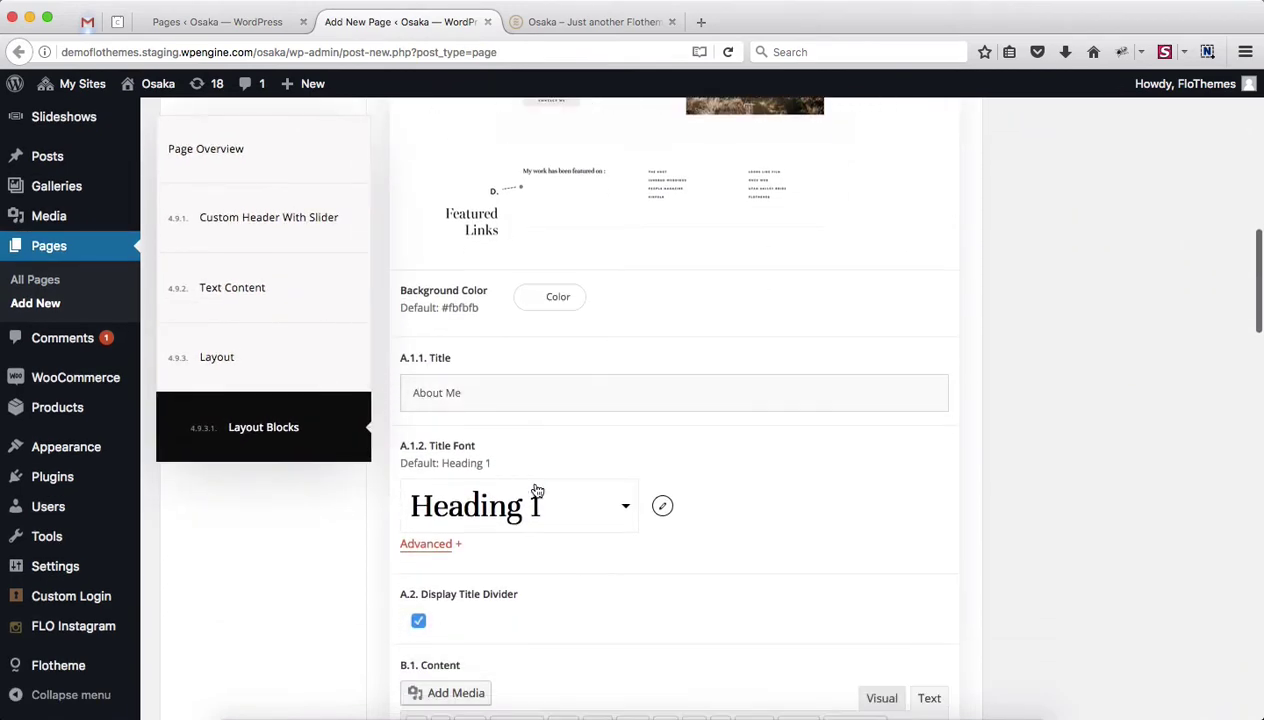
pyautogui.scroll(-2, 537, 490)
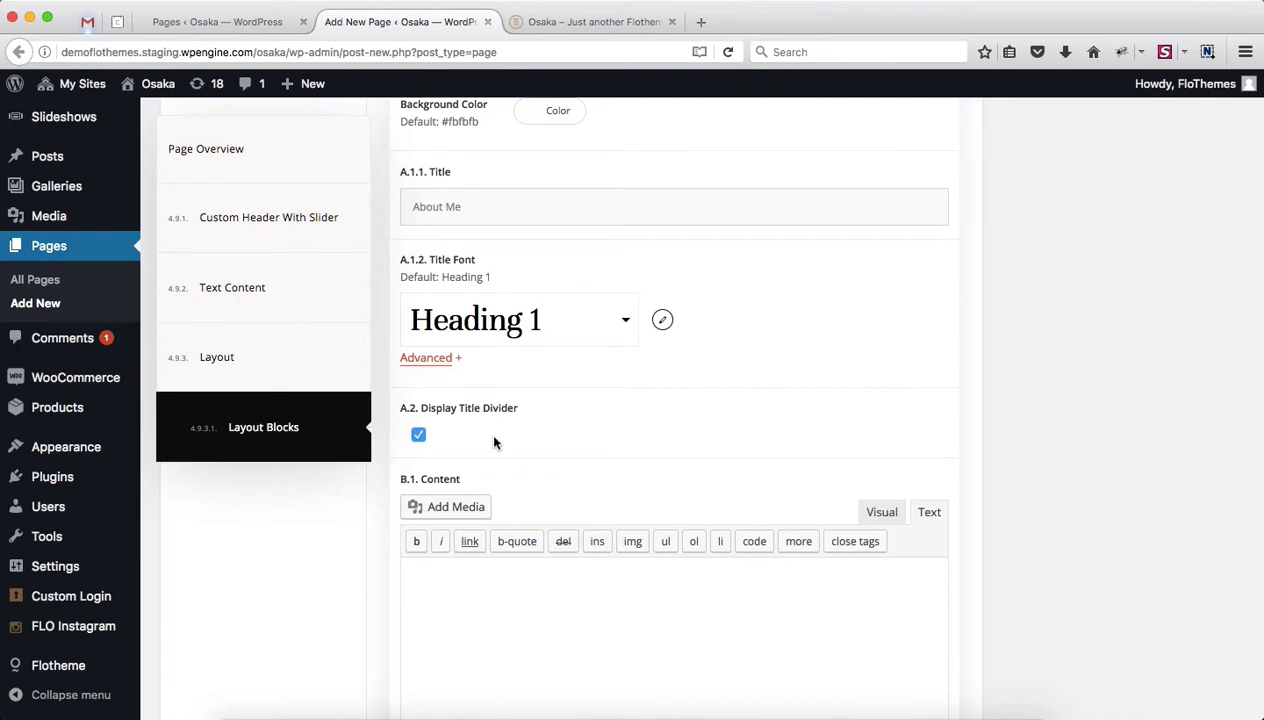
pyautogui.scroll(-2, 493, 442)
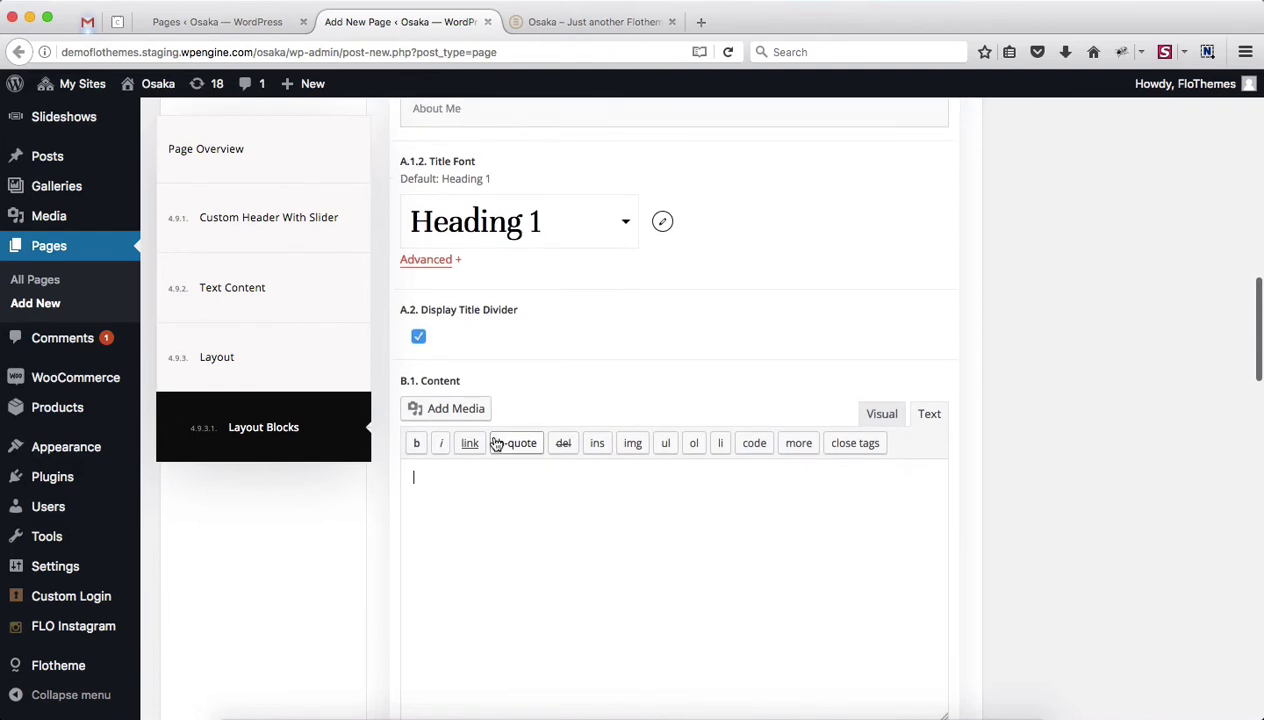
pyautogui.scroll(-5, 495, 443)
pyautogui.scroll(-4, 494, 437)
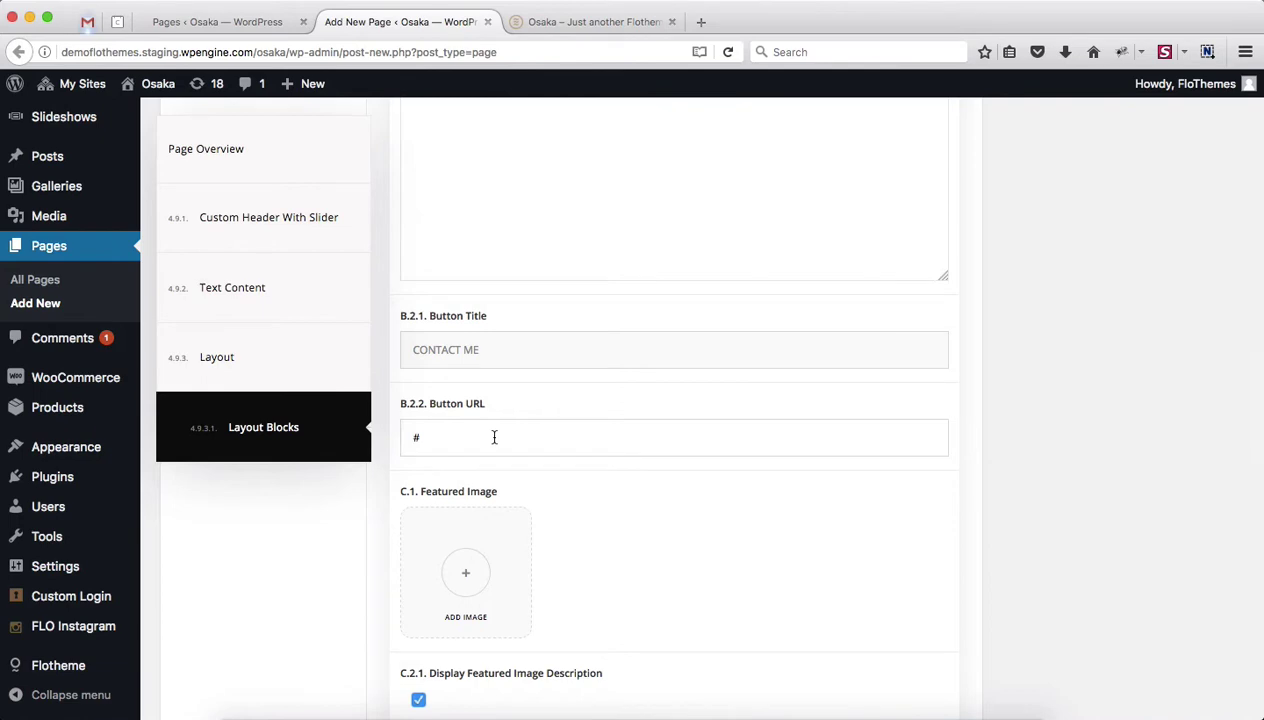
pyautogui.scroll(5, 494, 437)
pyautogui.scroll(5, 494, 437)
pyautogui.scroll(1, 494, 437)
pyautogui.scroll(-4, 494, 443)
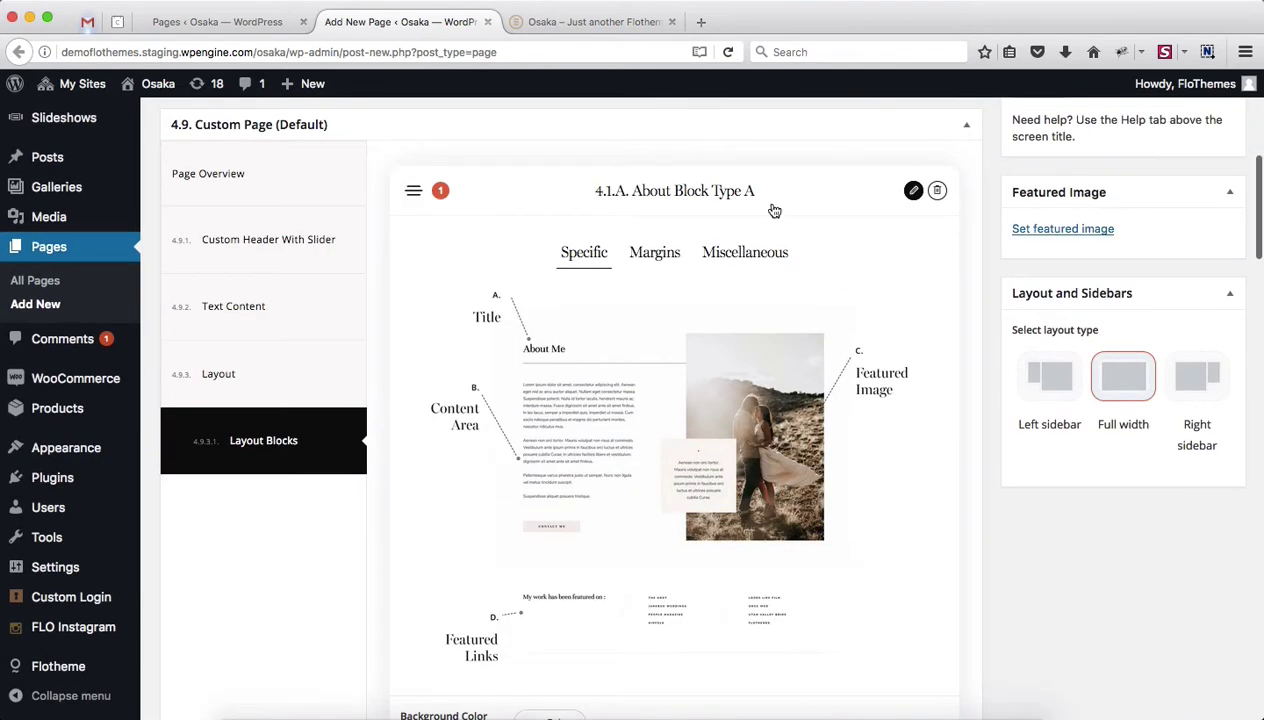
# View the About block's margin corrections, then its Miscellaneous visibility and advanced options
pyautogui.click(652, 261)
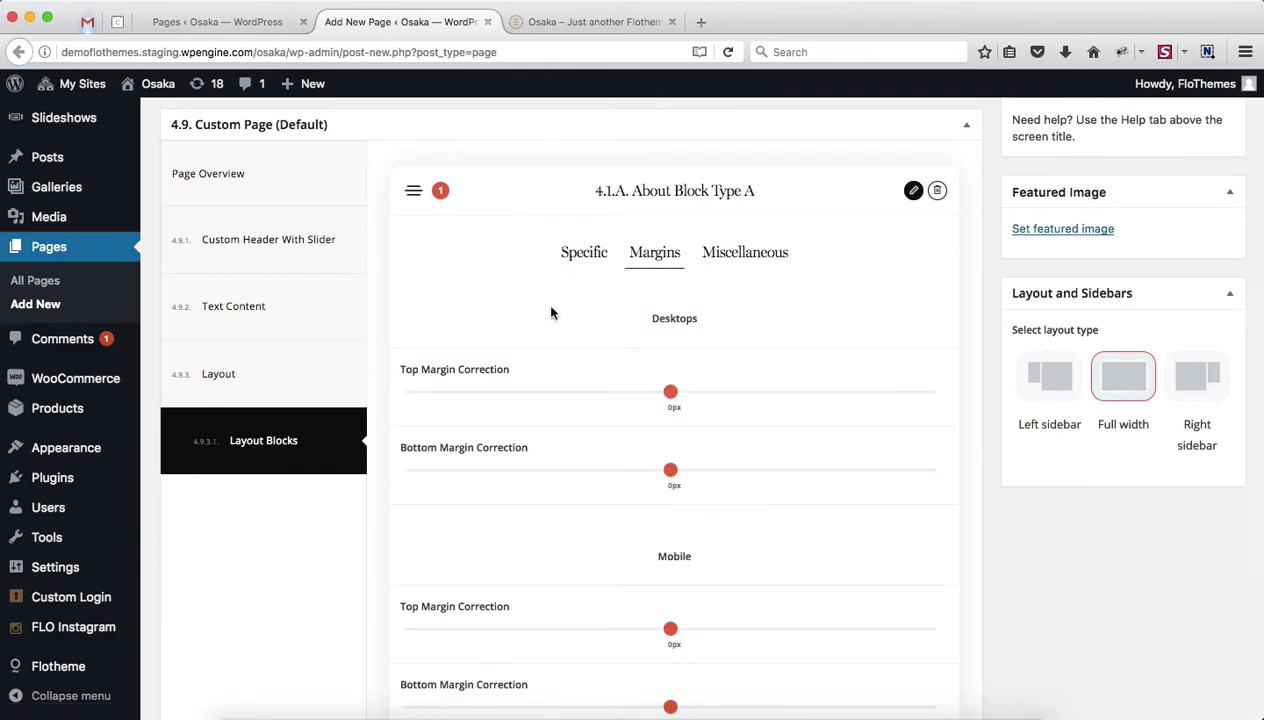
pyautogui.scroll(-1, 543, 301)
pyautogui.scroll(1, 543, 301)
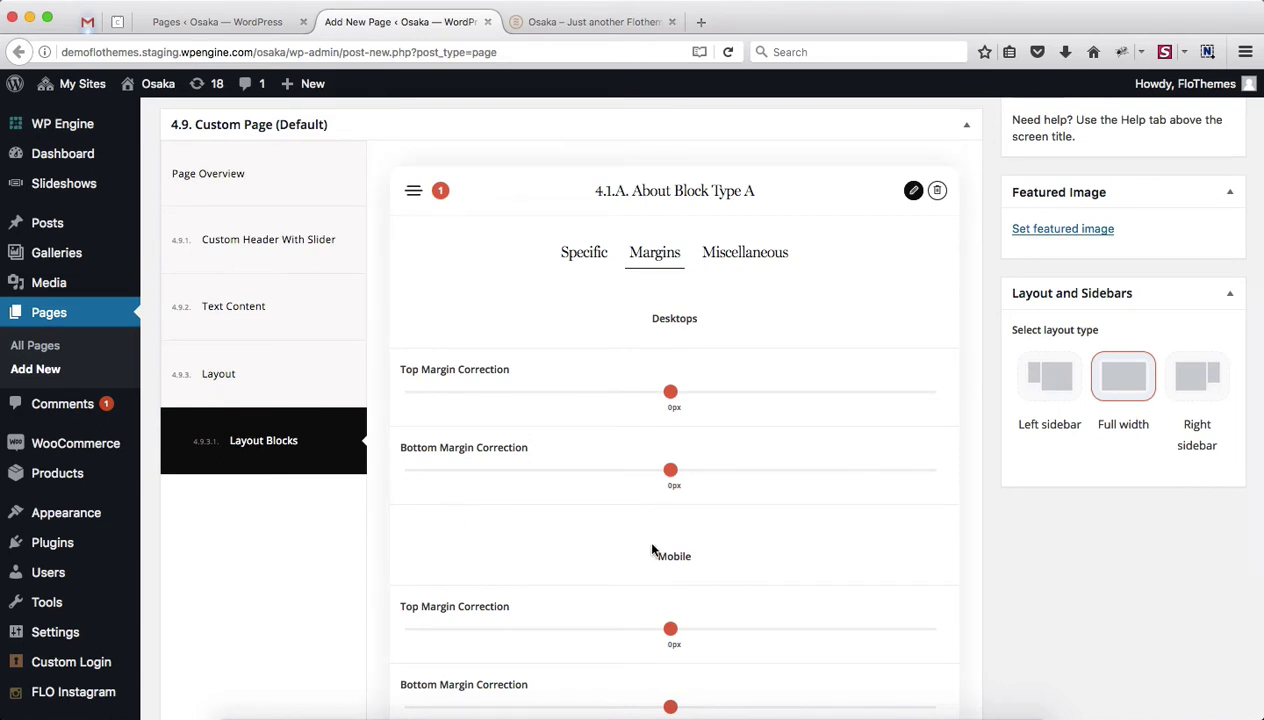
pyautogui.click(745, 256)
pyautogui.scroll(-3, 678, 335)
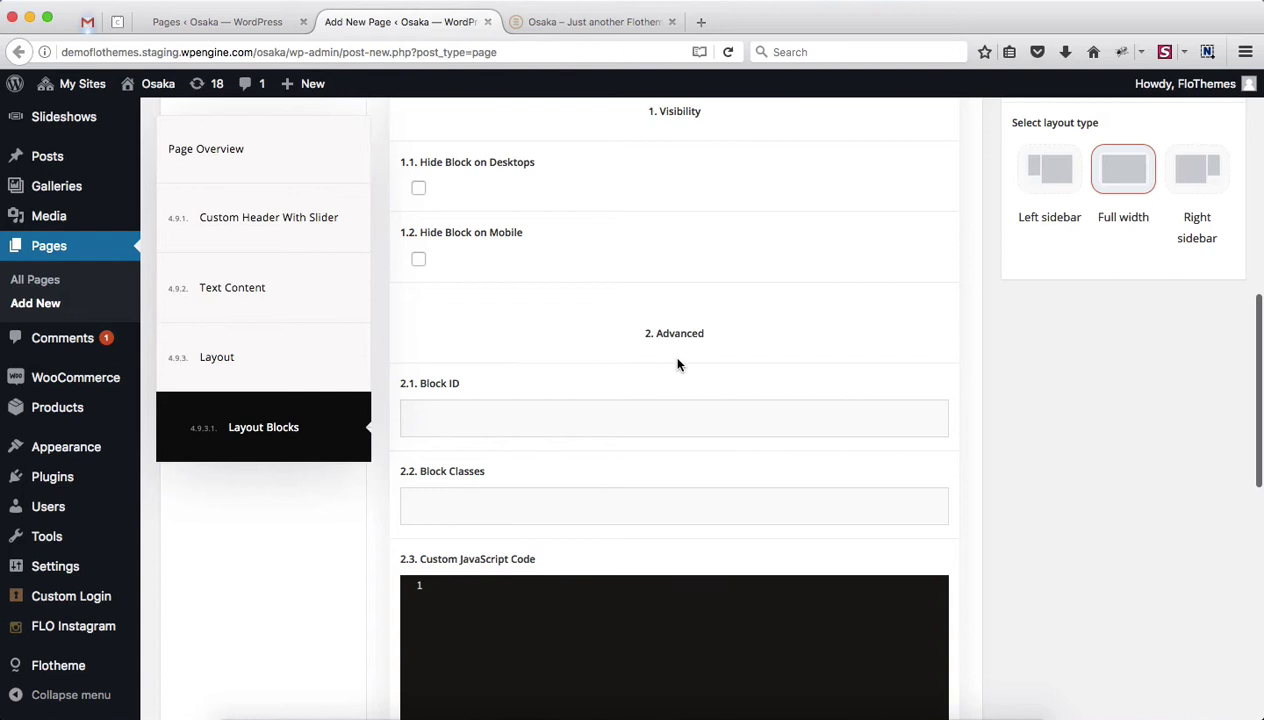
pyautogui.scroll(-2, 520, 424)
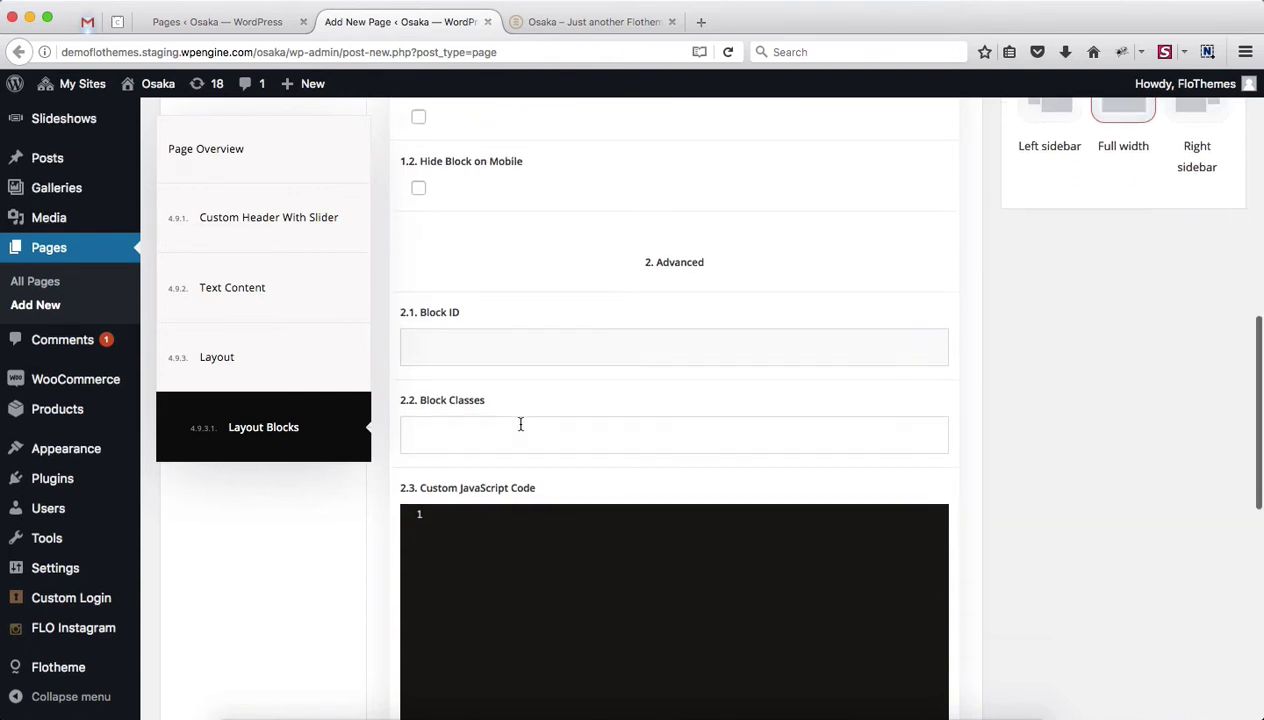
pyautogui.scroll(-5, 520, 424)
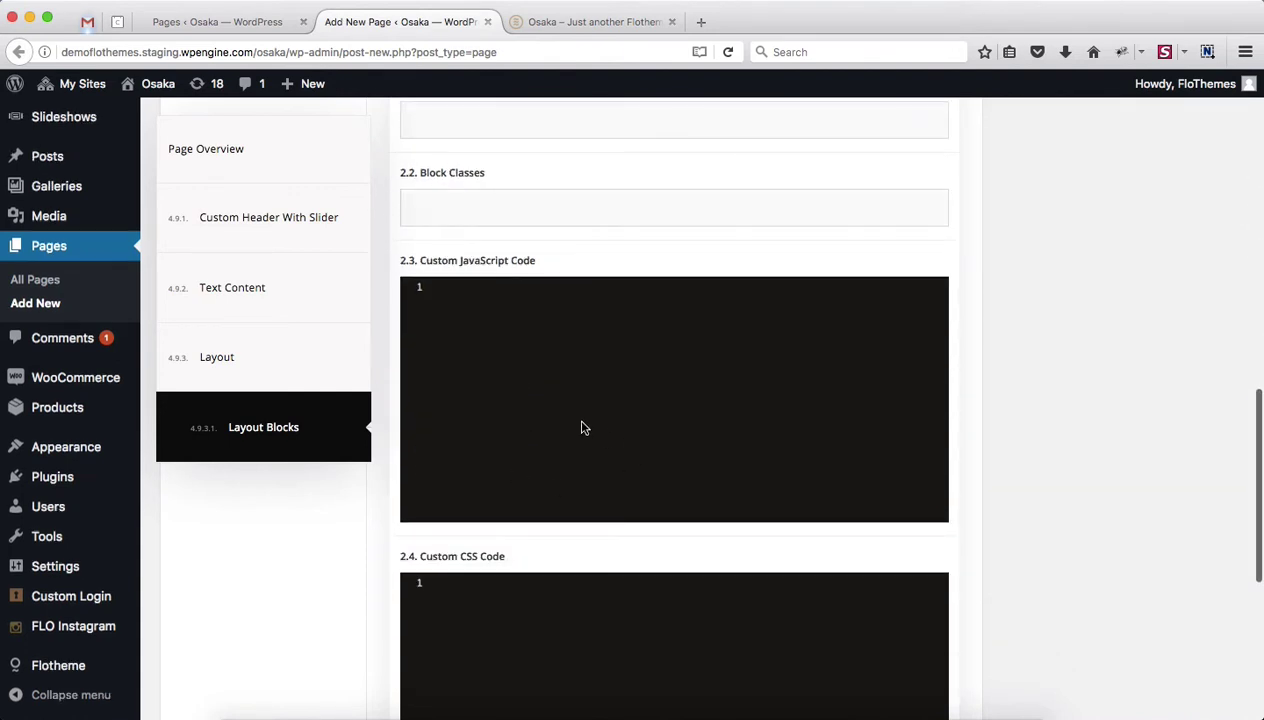
pyautogui.scroll(5, 584, 427)
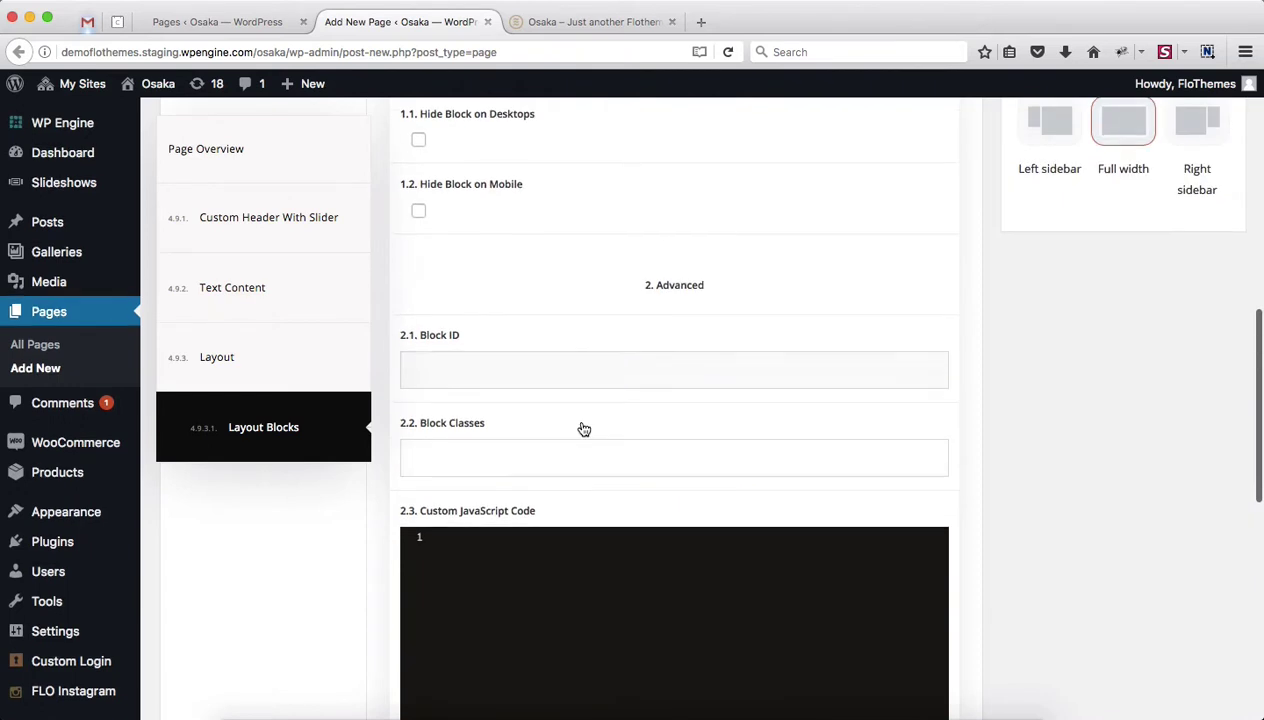
pyautogui.scroll(3, 584, 427)
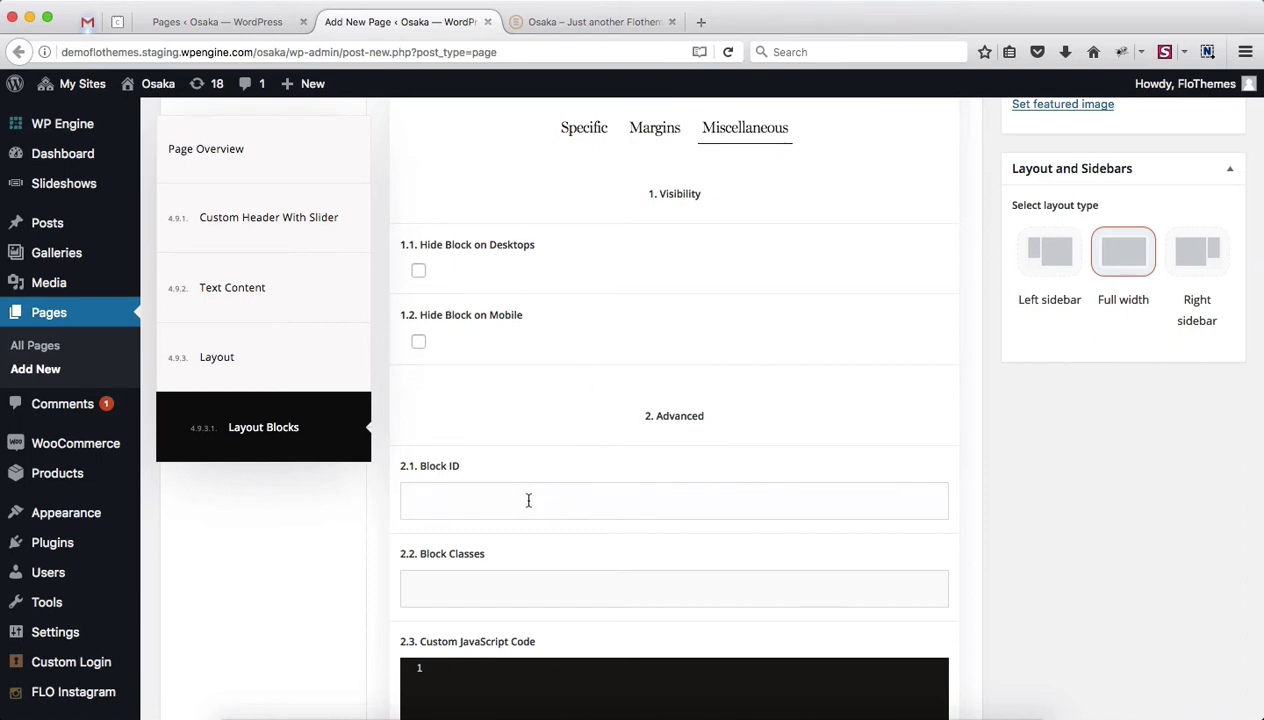
pyautogui.scroll(-2, 528, 500)
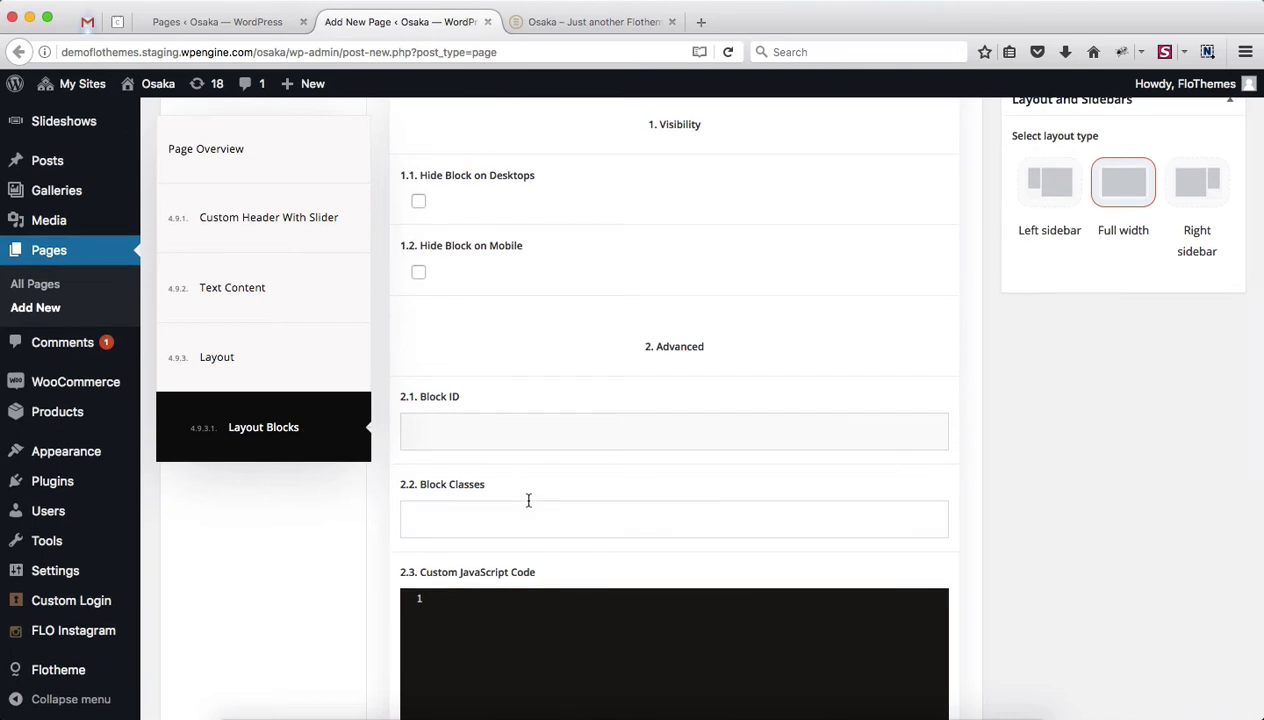
pyautogui.scroll(-5, 703, 428)
pyautogui.scroll(5, 501, 475)
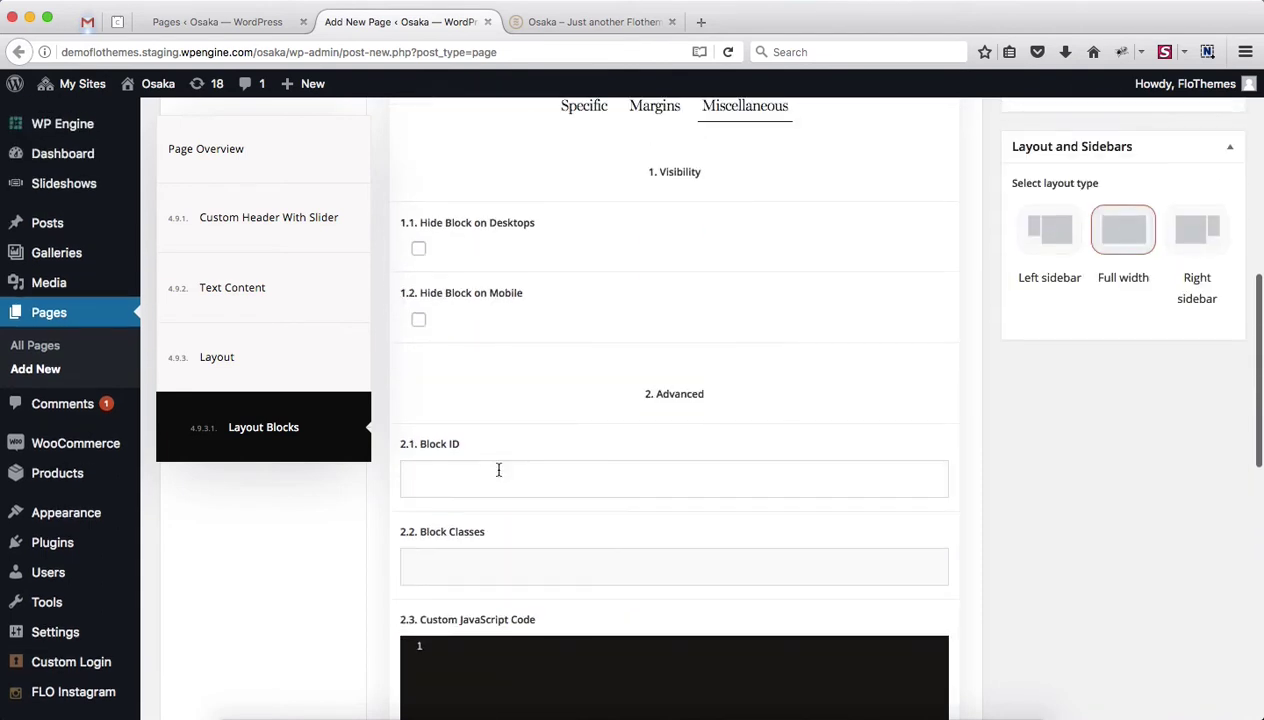
pyautogui.scroll(4, 500, 472)
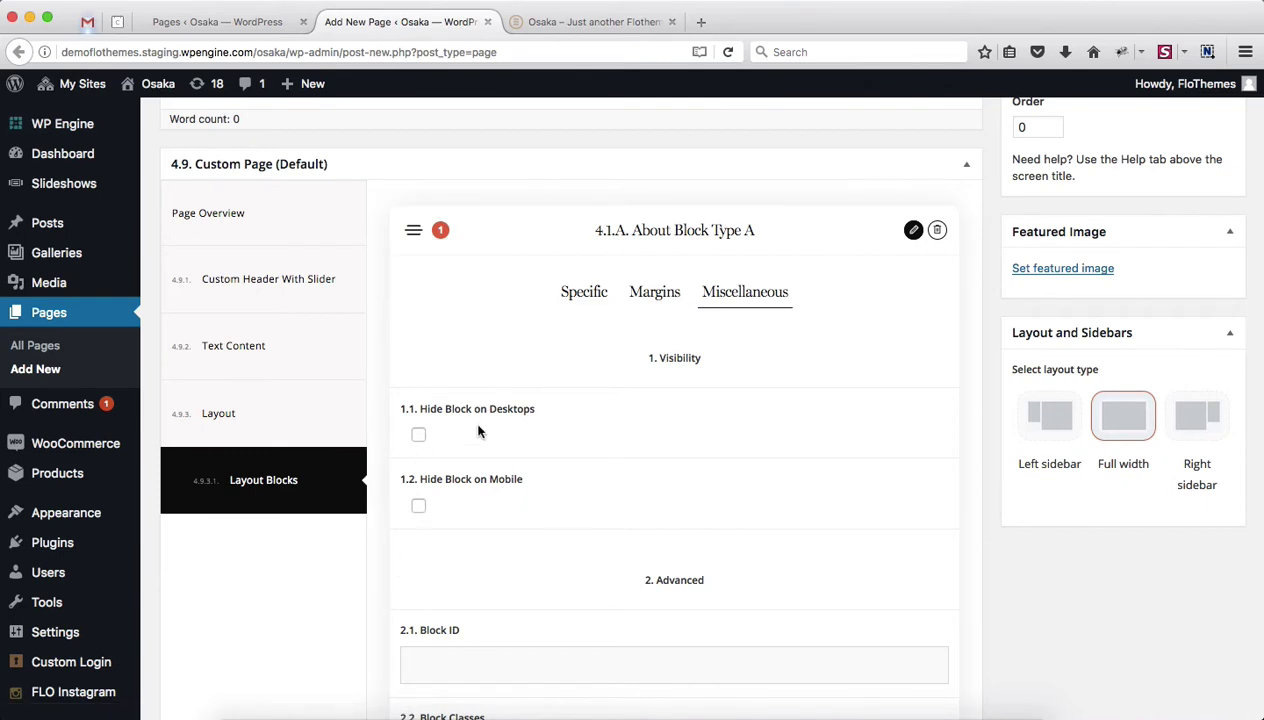
# Return to the About block's main content fields, then collapse it to its preview
pyautogui.click(580, 308)
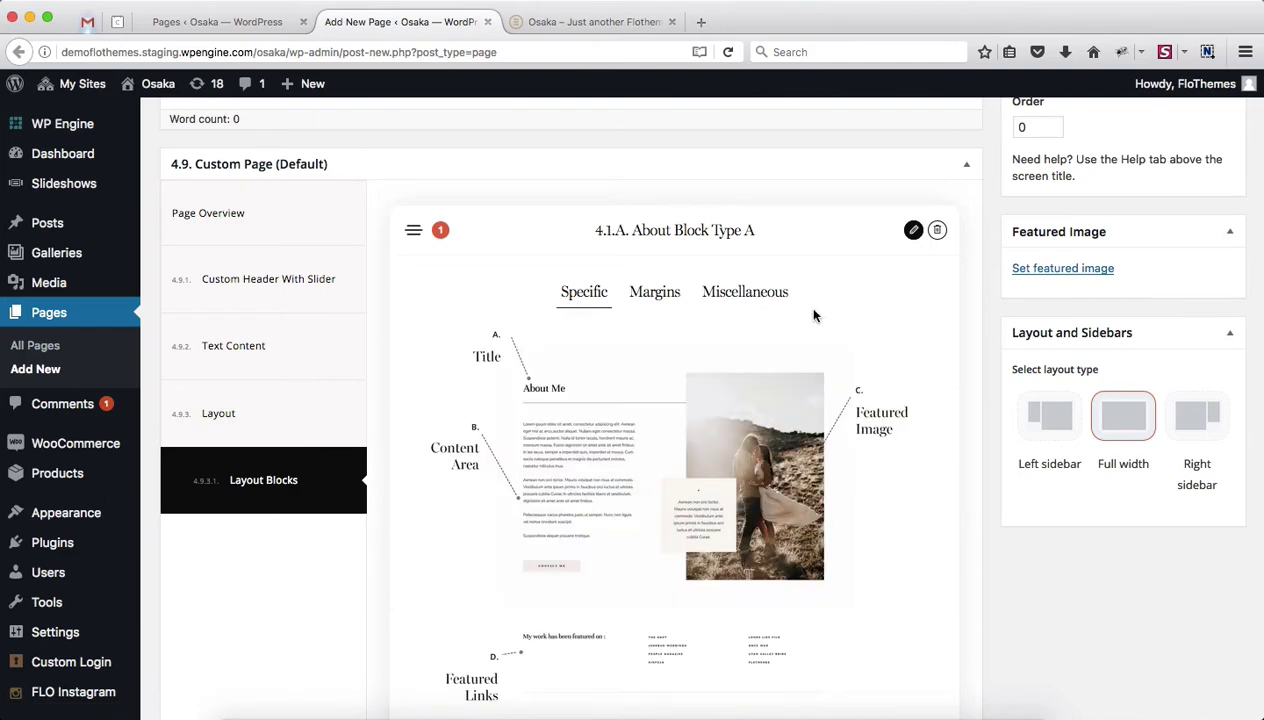
pyautogui.scroll(-5, 813, 316)
pyautogui.scroll(-10, 813, 316)
pyautogui.scroll(-10, 813, 316)
pyautogui.scroll(-10, 813, 316)
pyautogui.scroll(-5, 813, 316)
pyautogui.scroll(3, 813, 316)
pyautogui.scroll(2, 813, 316)
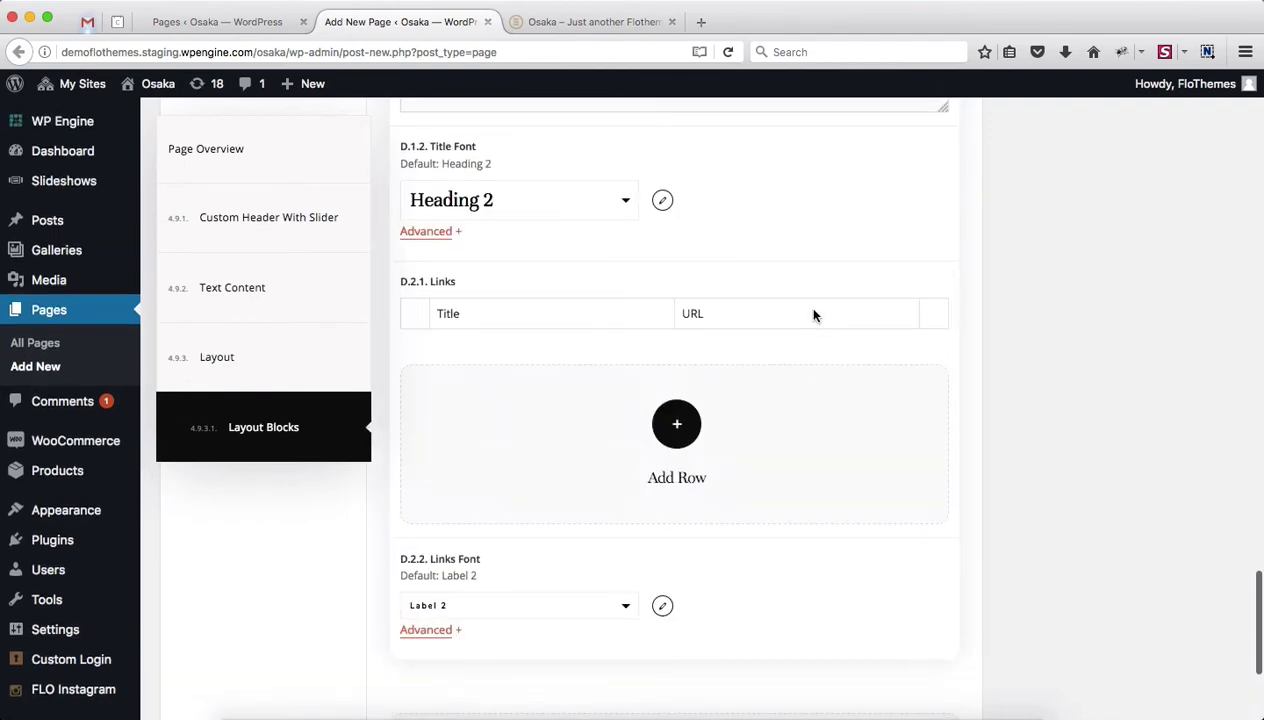
pyautogui.scroll(10, 813, 316)
pyautogui.scroll(10, 813, 316)
pyautogui.scroll(5, 758, 462)
pyautogui.scroll(10, 758, 462)
pyautogui.scroll(-4, 708, 536)
pyautogui.click(600, 473)
# Add a 4.3.3. Block with Links below the About block and close the block picker
pyautogui.scroll(-5, 600, 473)
pyautogui.scroll(-4, 521, 468)
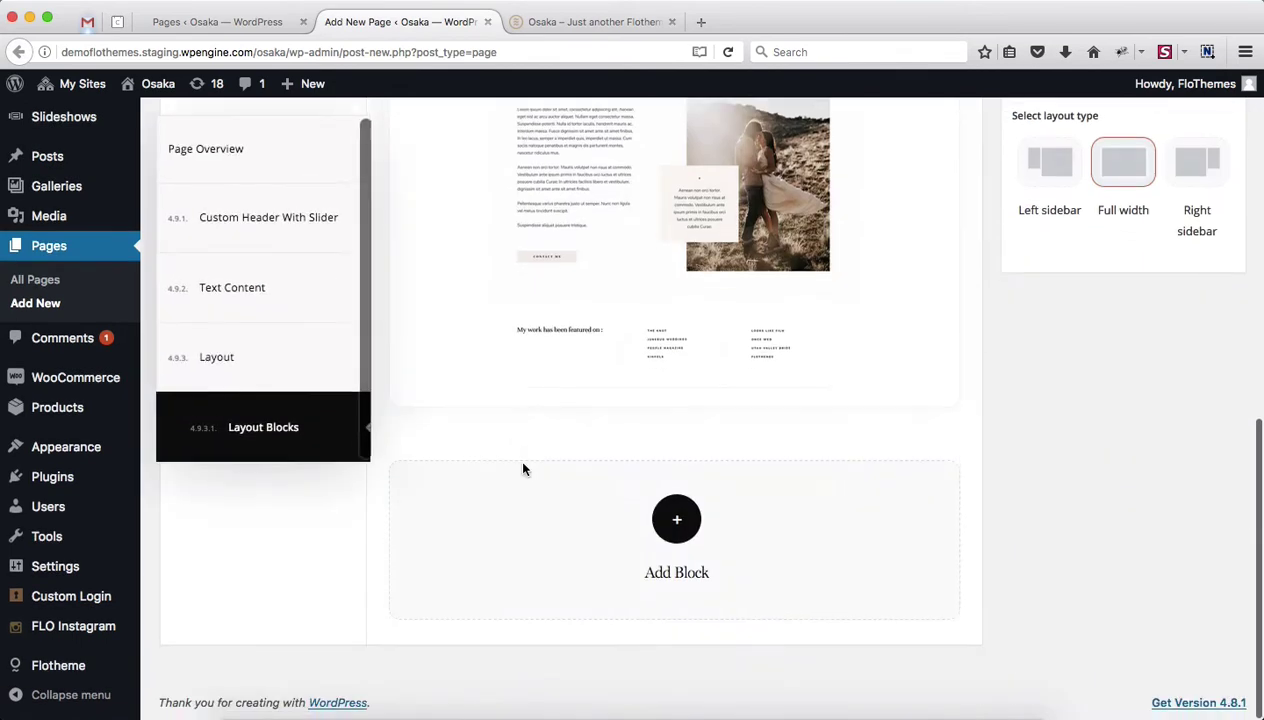
pyautogui.click(680, 520)
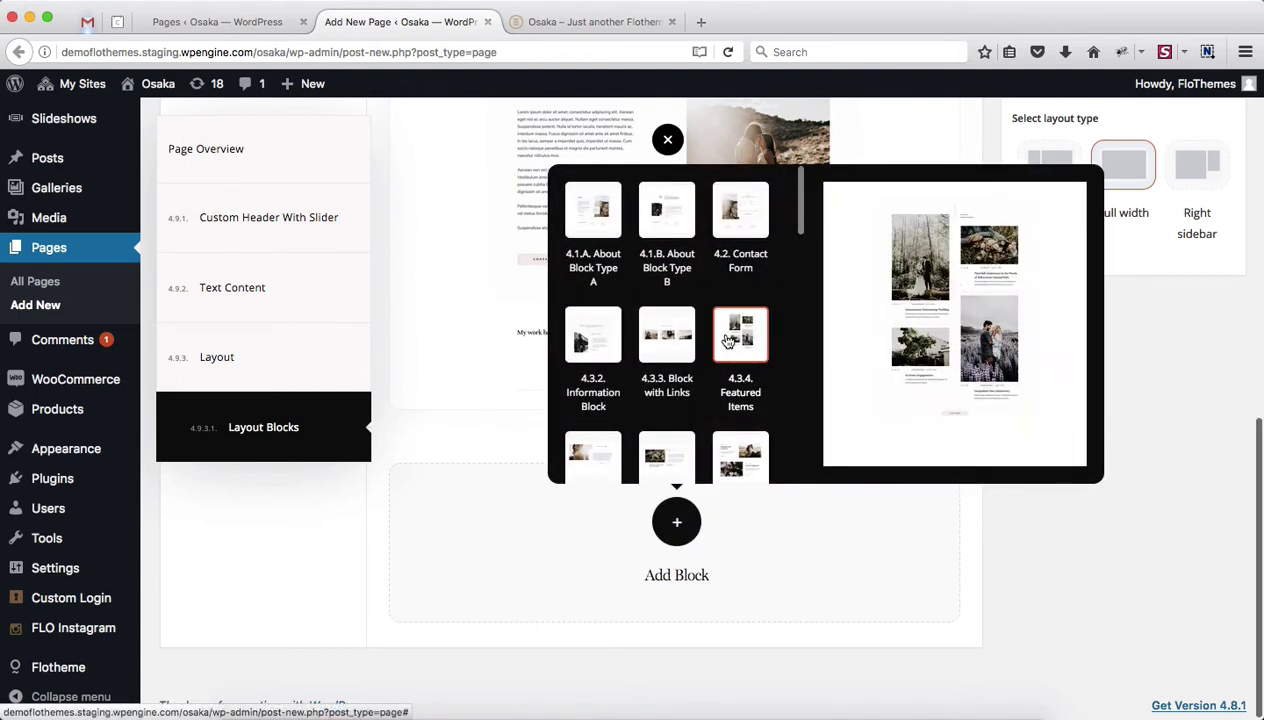
pyautogui.click(669, 350)
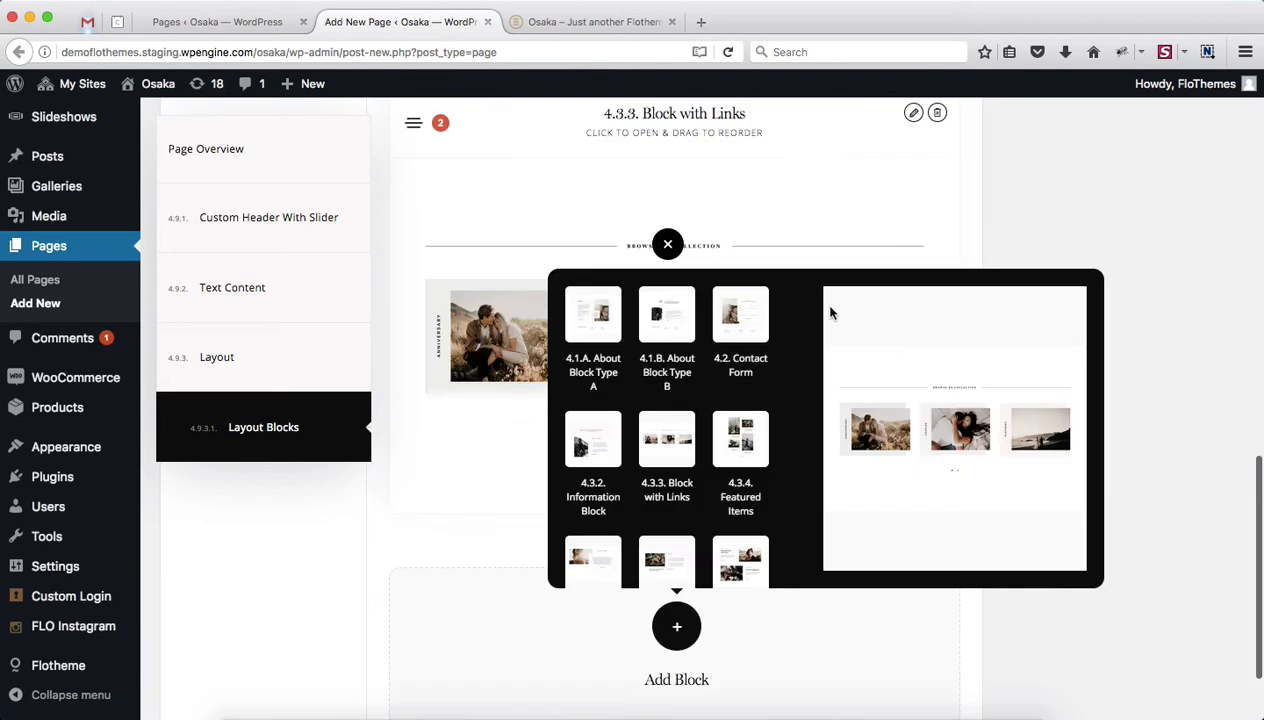
pyautogui.click(797, 147)
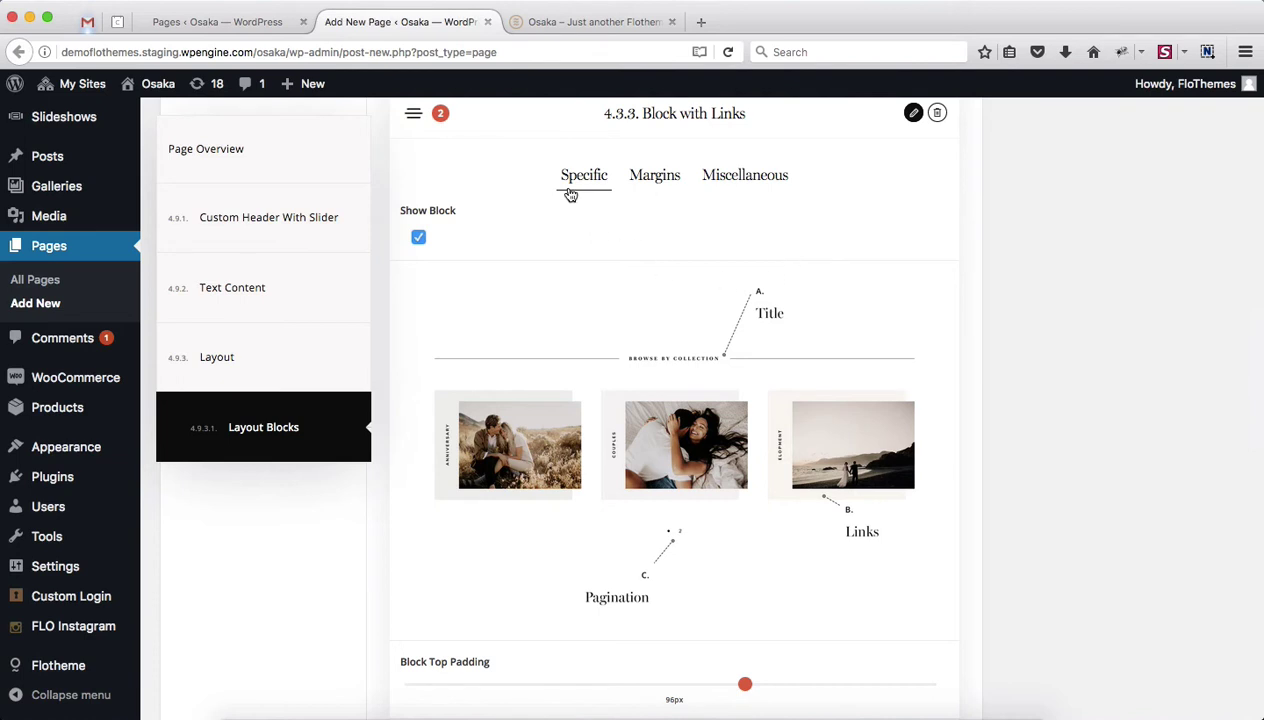
# Add one link entry to the Block with Links' B.1. Links list
pyautogui.scroll(-1, 509, 274)
pyautogui.scroll(-1, 509, 274)
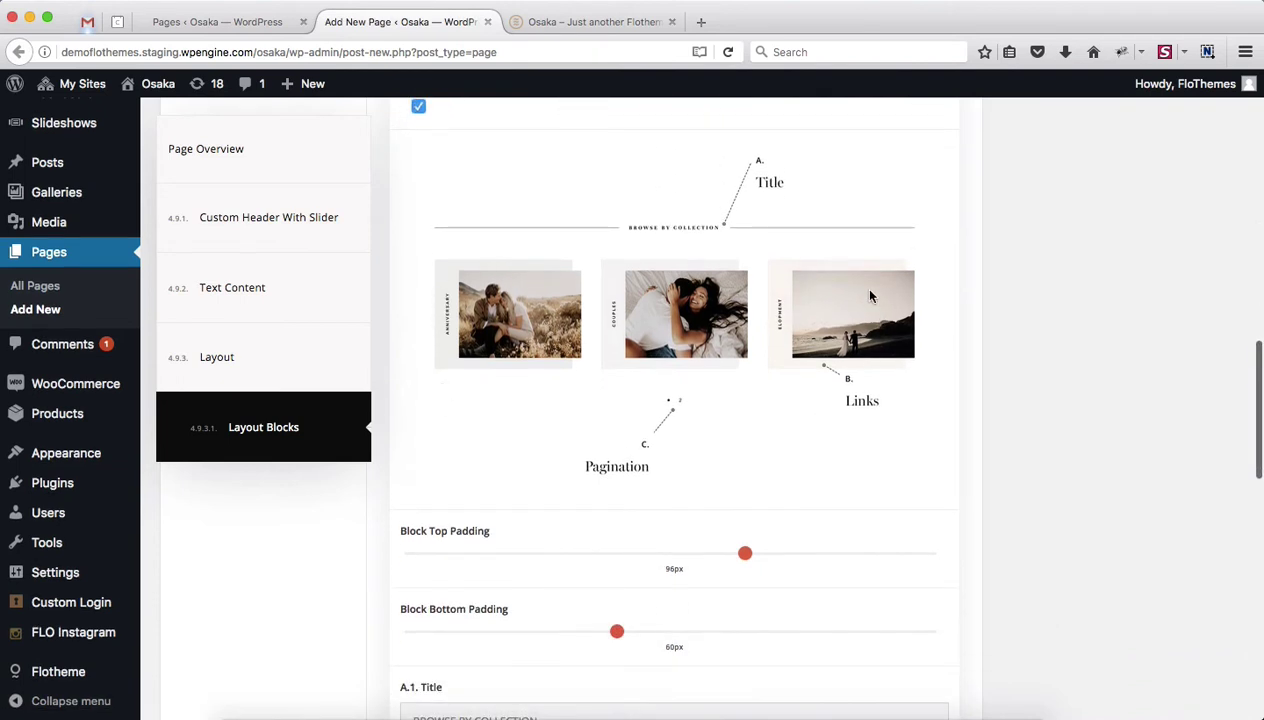
pyautogui.scroll(-4, 678, 318)
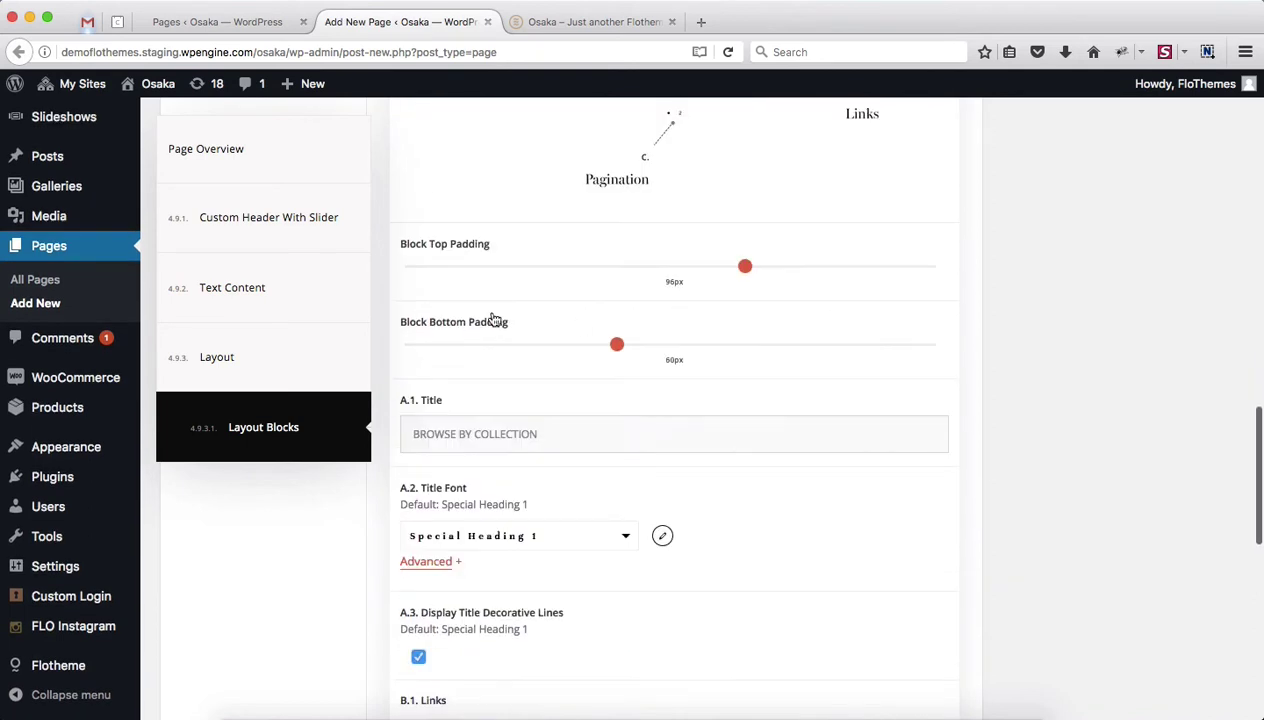
pyautogui.scroll(-4, 535, 394)
pyautogui.scroll(1, 536, 392)
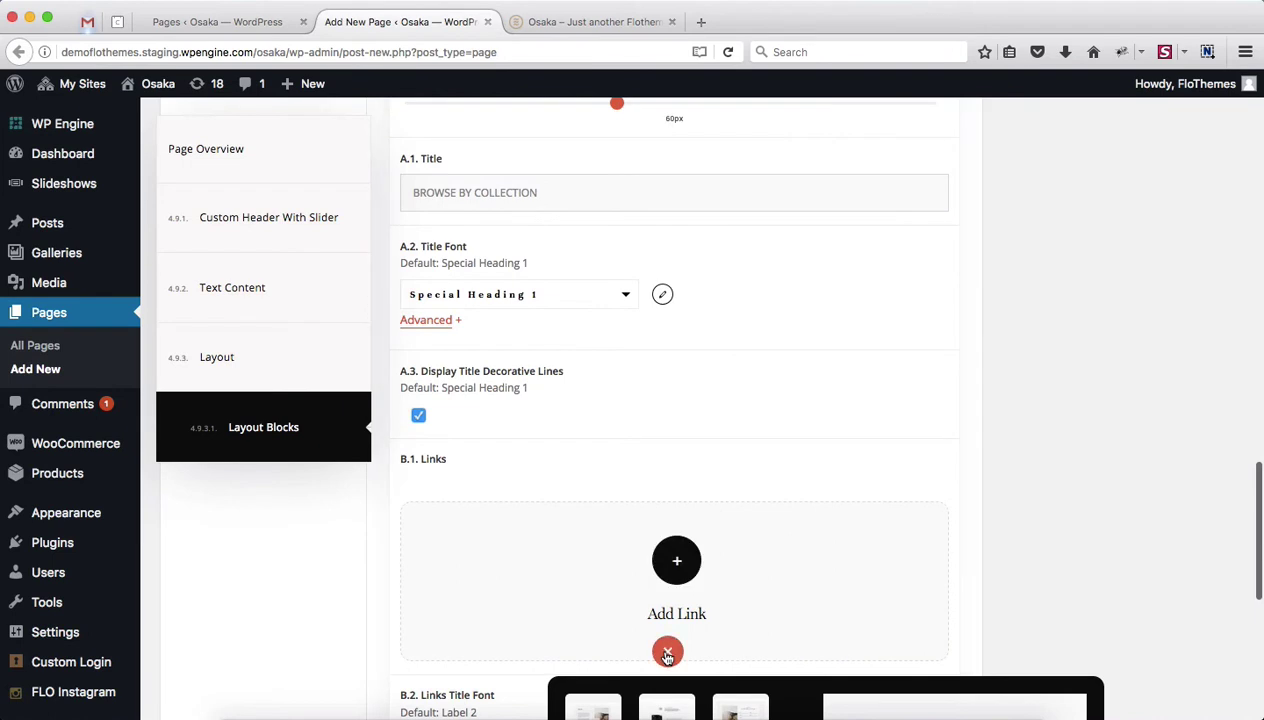
pyautogui.scroll(-1, 532, 414)
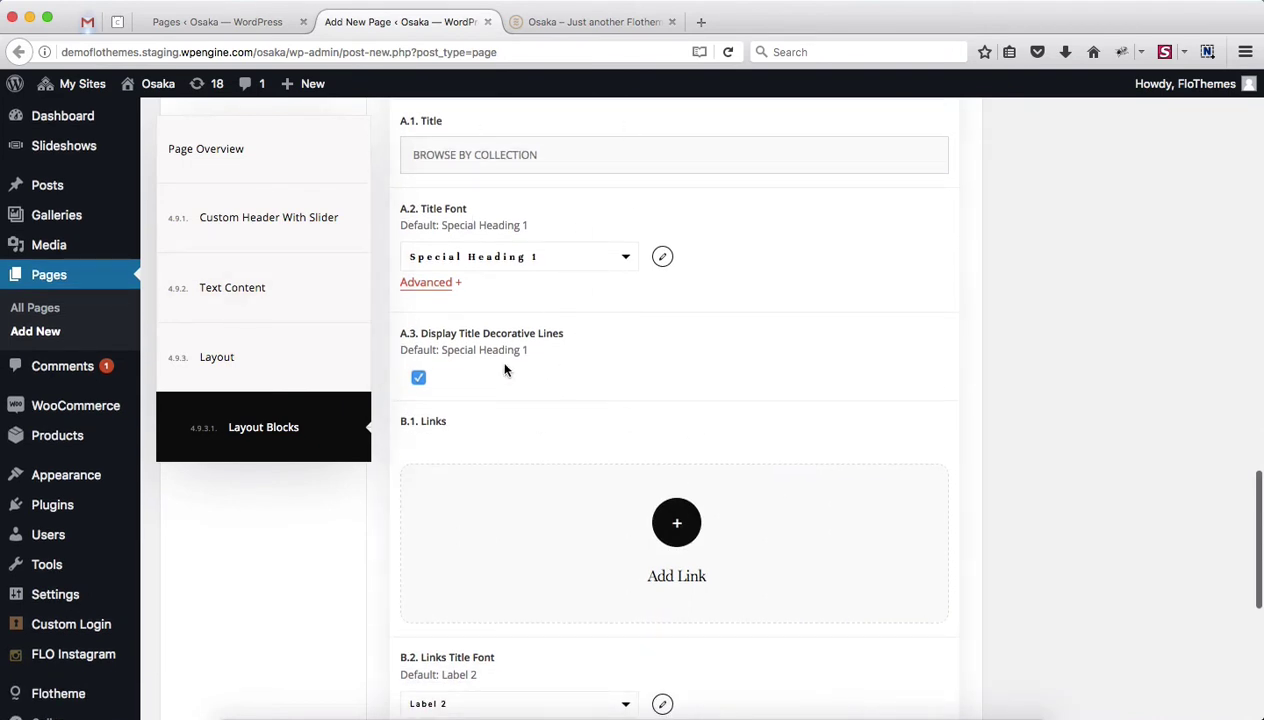
pyautogui.scroll(-3, 524, 348)
pyautogui.scroll(-2, 528, 344)
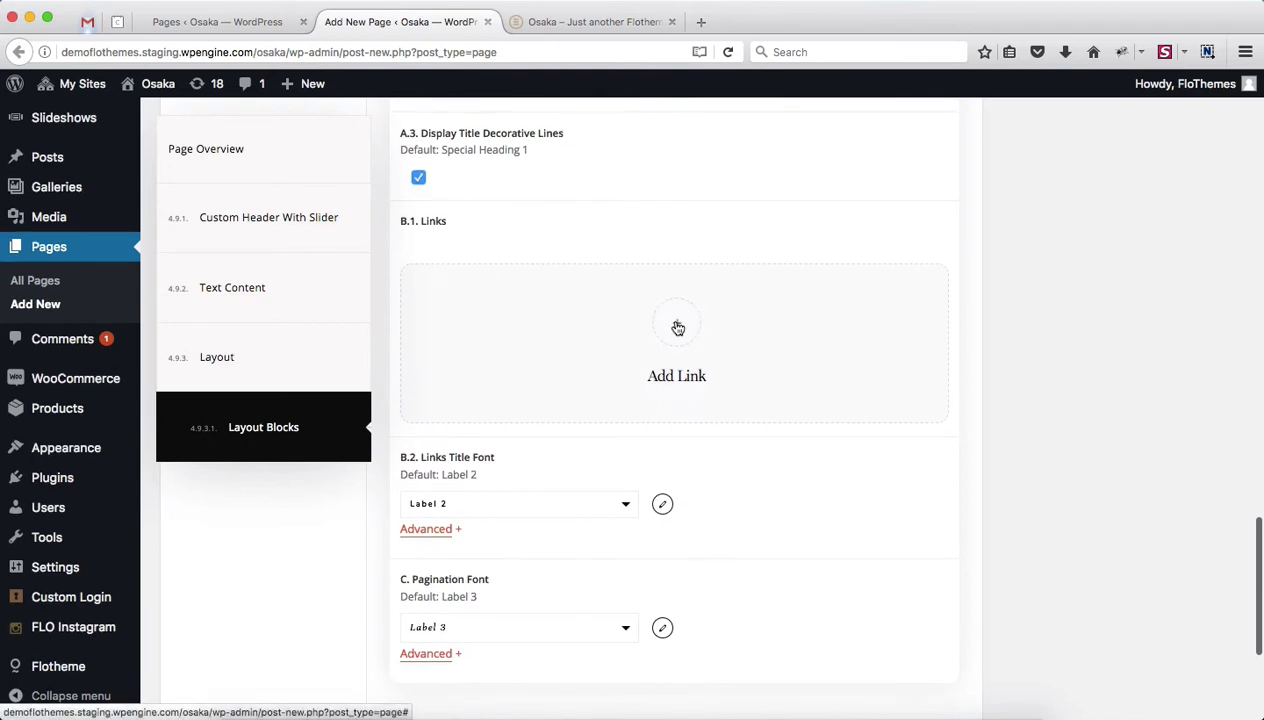
pyautogui.click(677, 328)
pyautogui.scroll(-2, 817, 352)
pyautogui.scroll(-2, 817, 352)
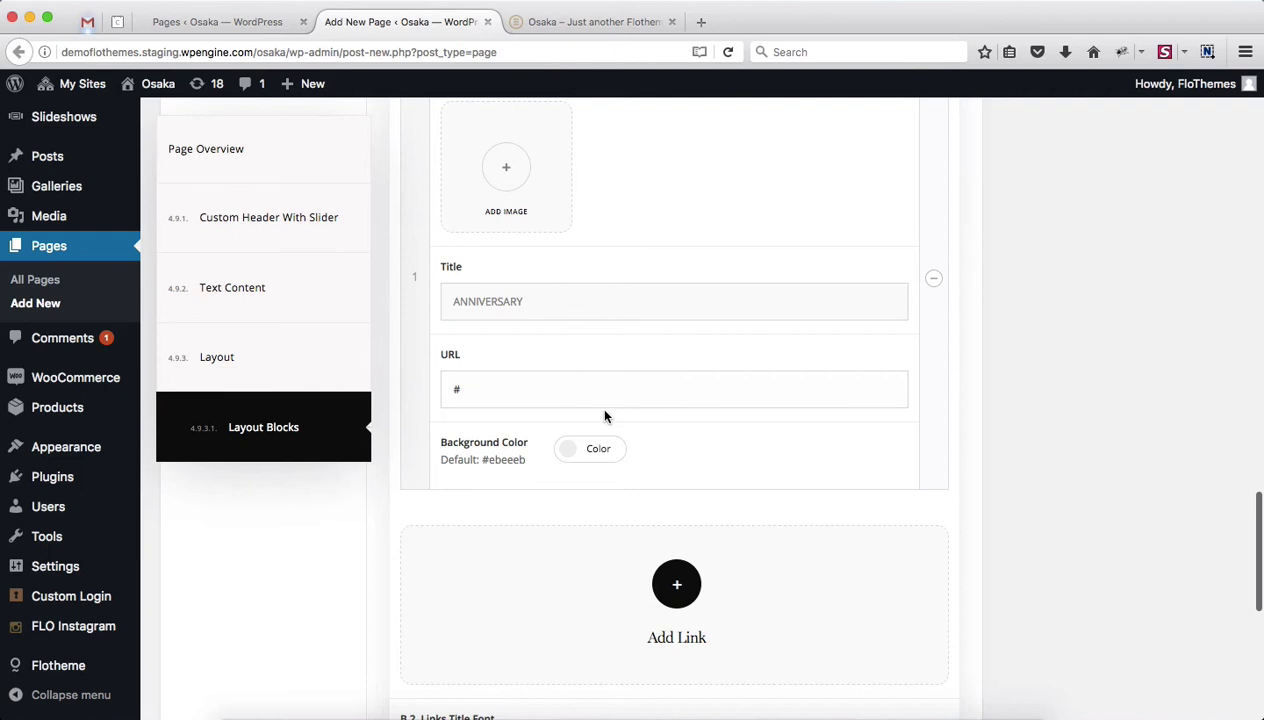
pyautogui.scroll(-5, 767, 411)
pyautogui.scroll(3, 548, 326)
pyautogui.scroll(1, 548, 326)
pyautogui.scroll(1, 548, 326)
pyautogui.scroll(-6, 548, 326)
pyautogui.scroll(-5, 548, 326)
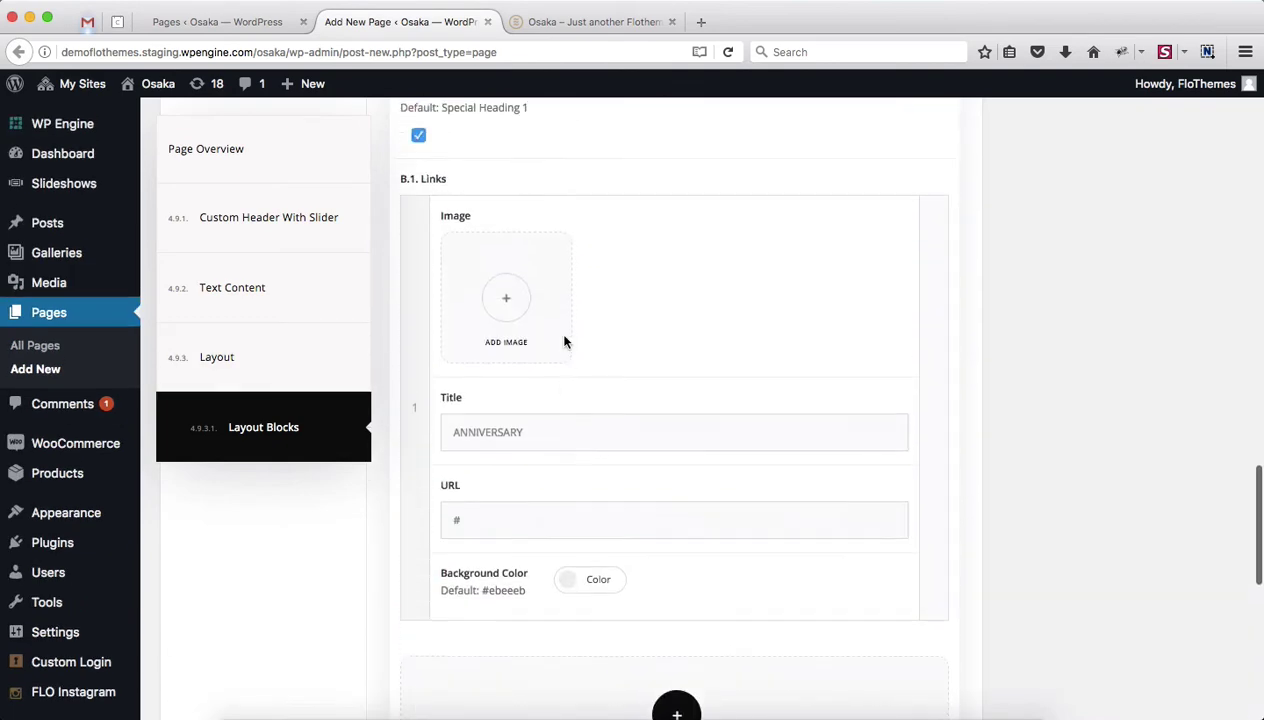
pyautogui.scroll(2, 564, 342)
pyautogui.scroll(4, 564, 342)
pyautogui.scroll(4, 564, 342)
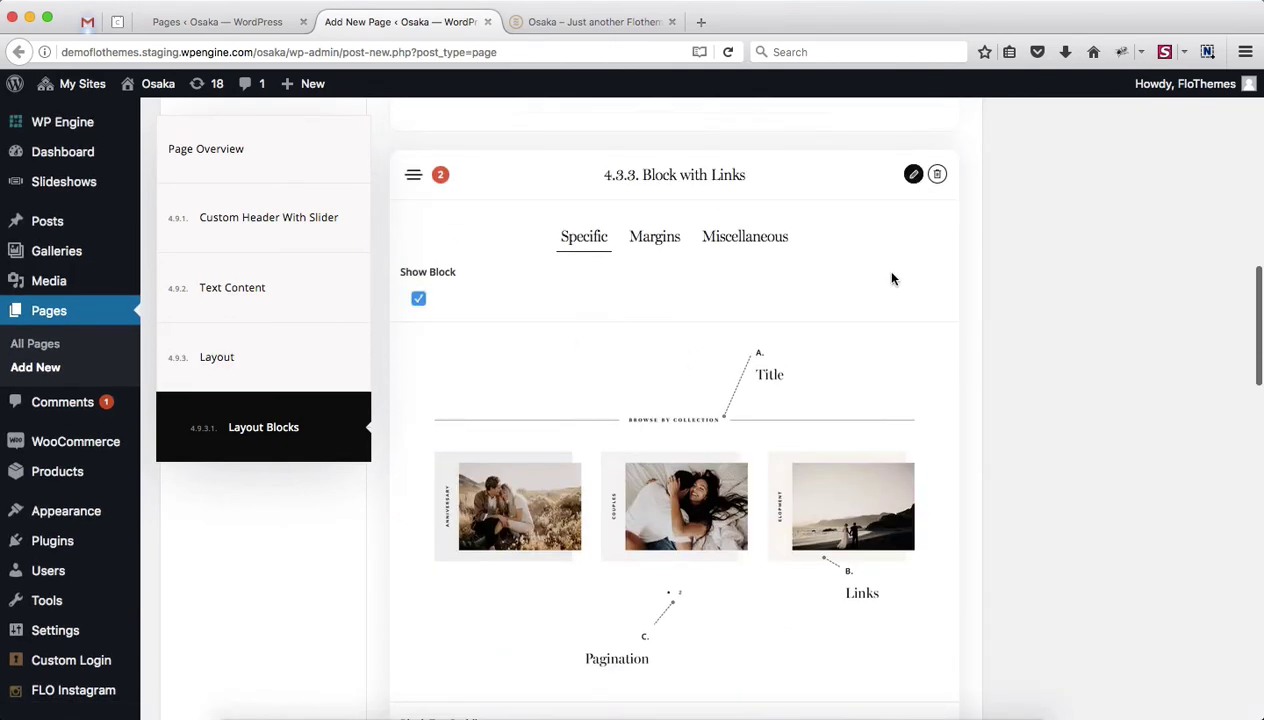
# Collapse the Block with Links and add a Text Block from the block picker
pyautogui.click(814, 174)
pyautogui.scroll(-3, 700, 513)
pyautogui.click(674, 518)
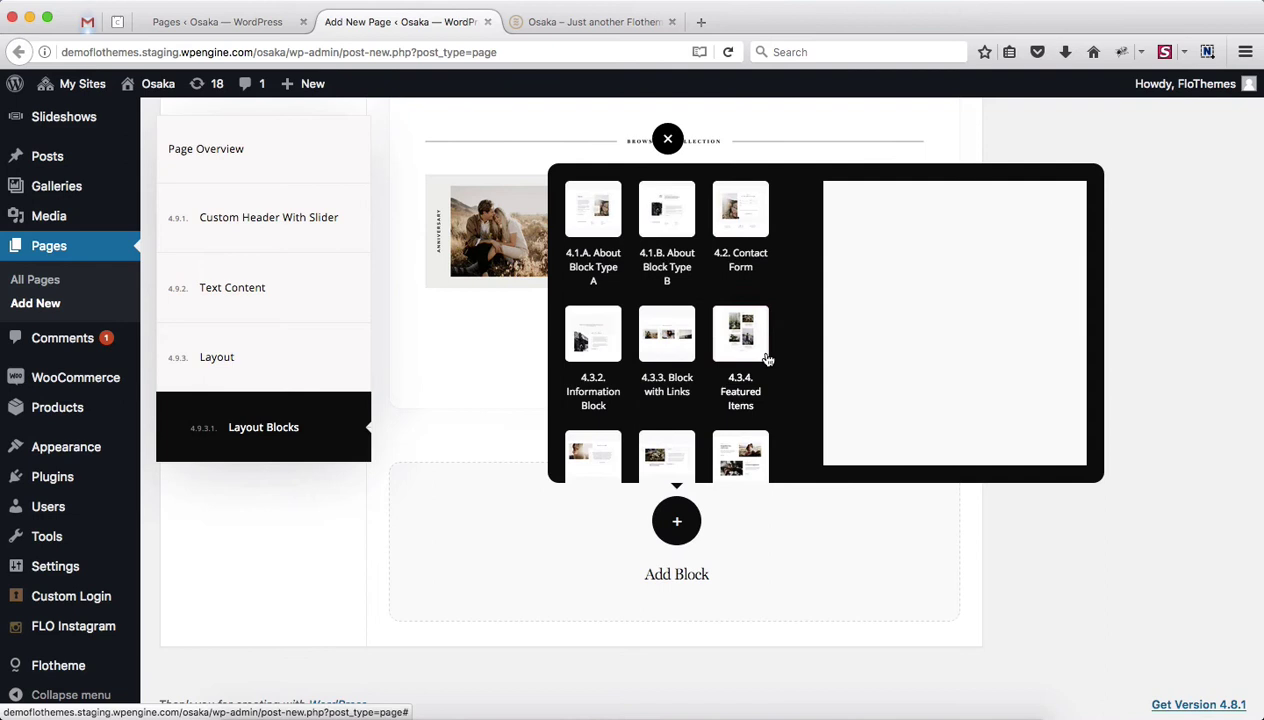
pyautogui.scroll(-5, 768, 360)
pyautogui.scroll(-1, 768, 364)
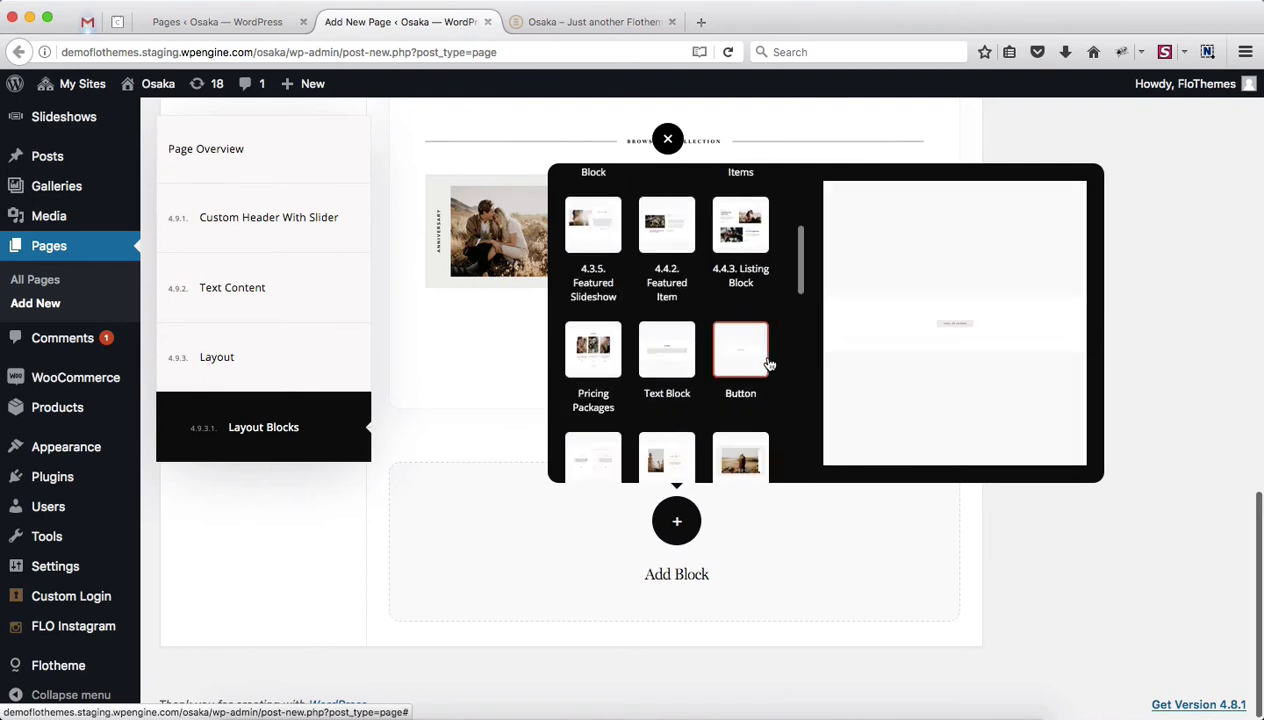
pyautogui.click(677, 345)
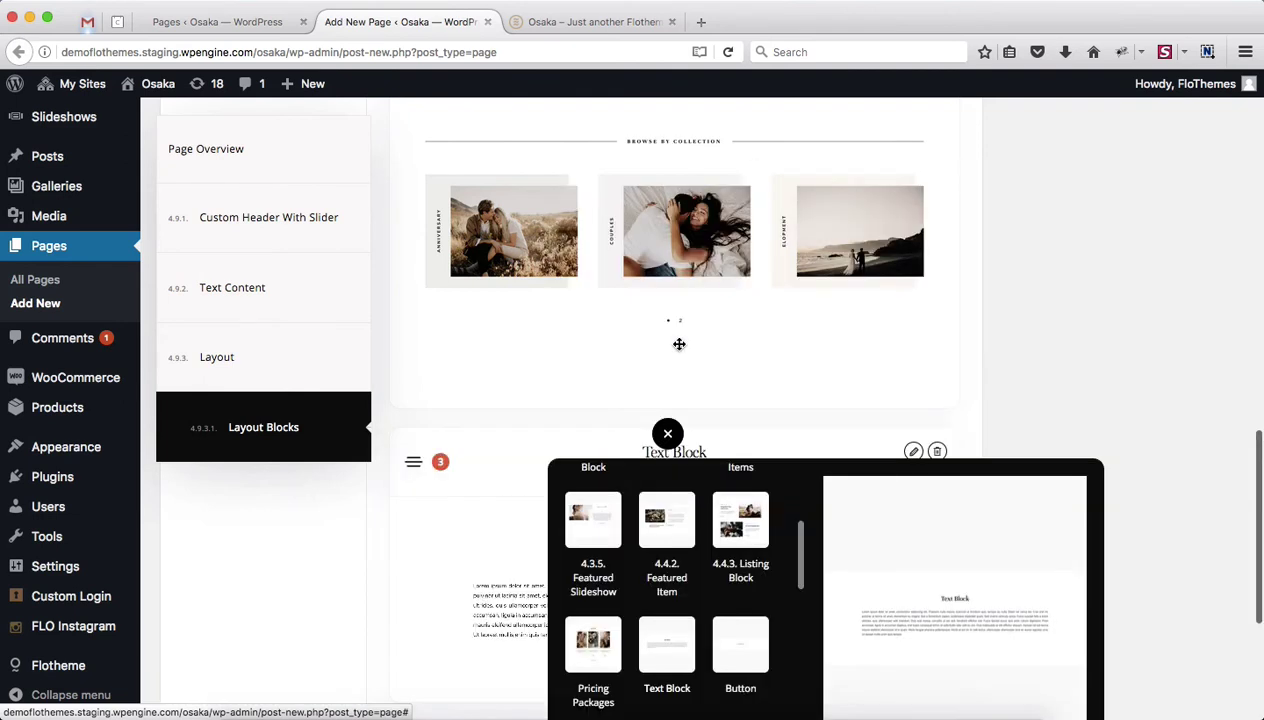
pyautogui.click(668, 433)
# Check the new Text Block's settings, then collapse it back to its preview
pyautogui.scroll(-5, 1000, 474)
pyautogui.click(701, 159)
pyautogui.scroll(-5, 593, 373)
pyautogui.scroll(3, 593, 373)
pyautogui.scroll(3, 595, 375)
pyautogui.click(586, 352)
pyautogui.scroll(3, 585, 350)
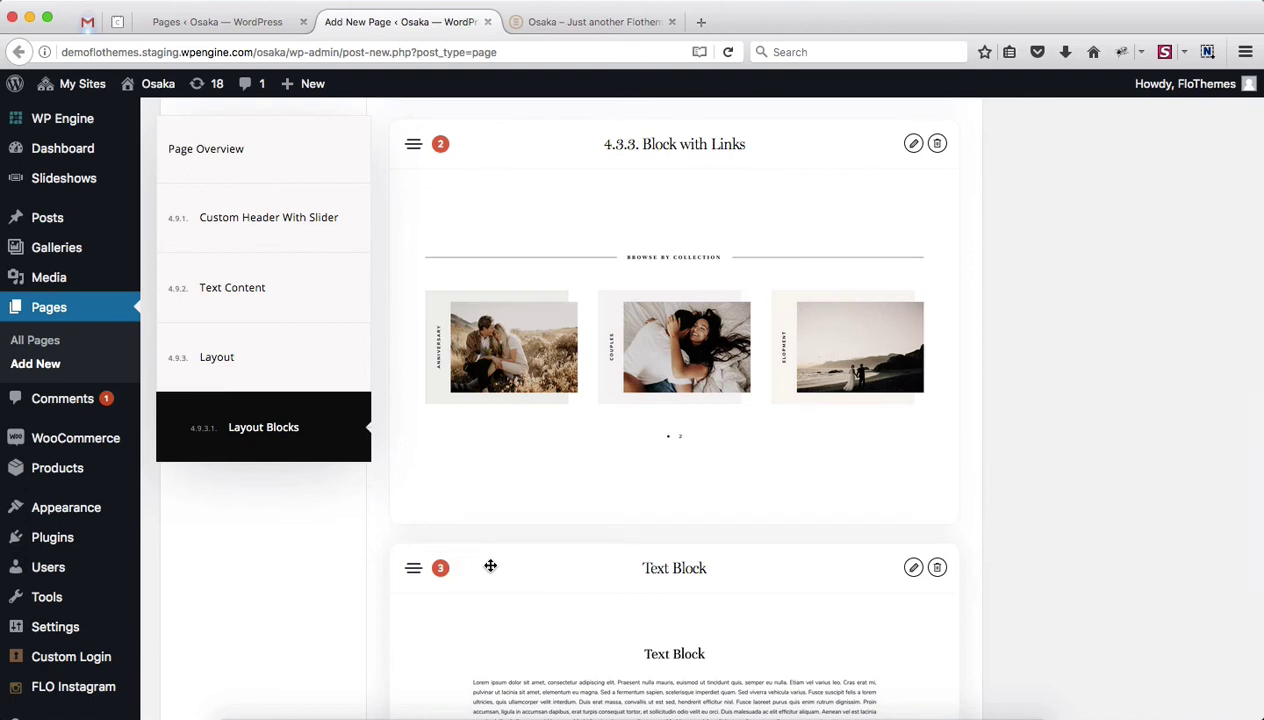
# Drag the Text Block above the 4.3.3. Block with Links, making it second
pyautogui.moveTo(494, 563); pyautogui.dragTo(497, 145)
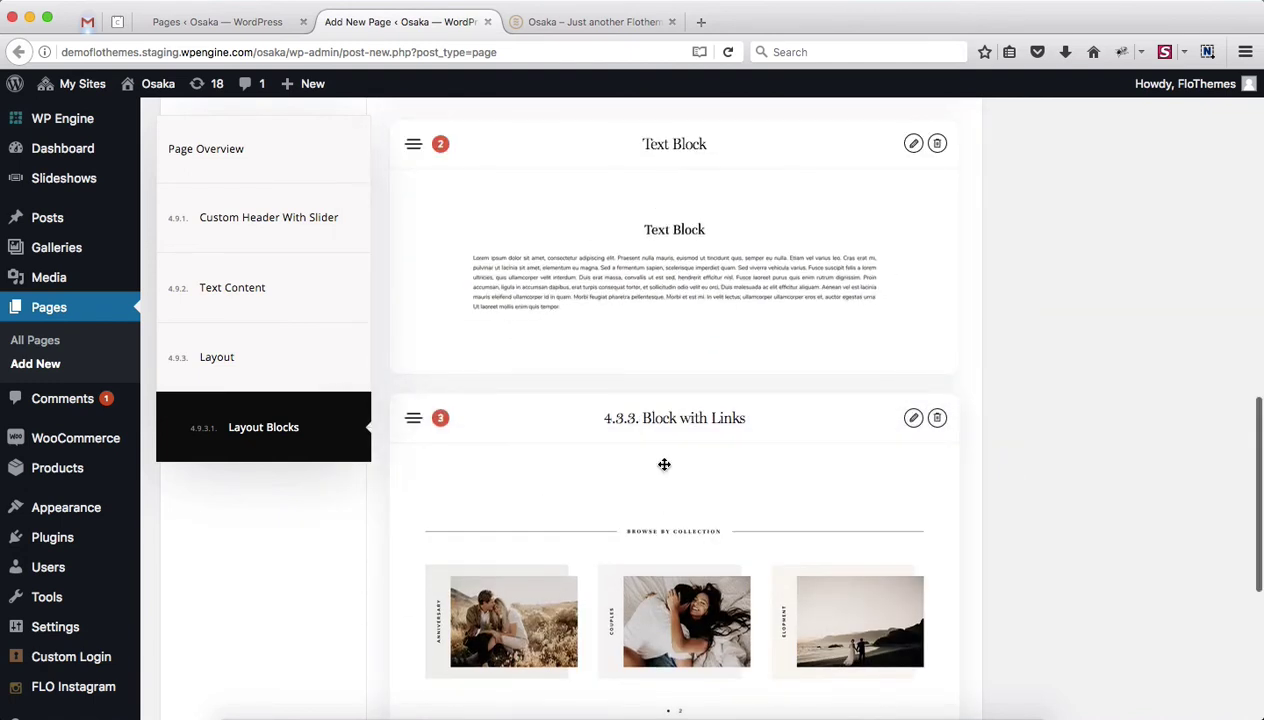
pyautogui.scroll(2, 664, 464)
pyautogui.scroll(5, 664, 464)
pyautogui.scroll(4, 664, 464)
pyautogui.scroll(4, 664, 464)
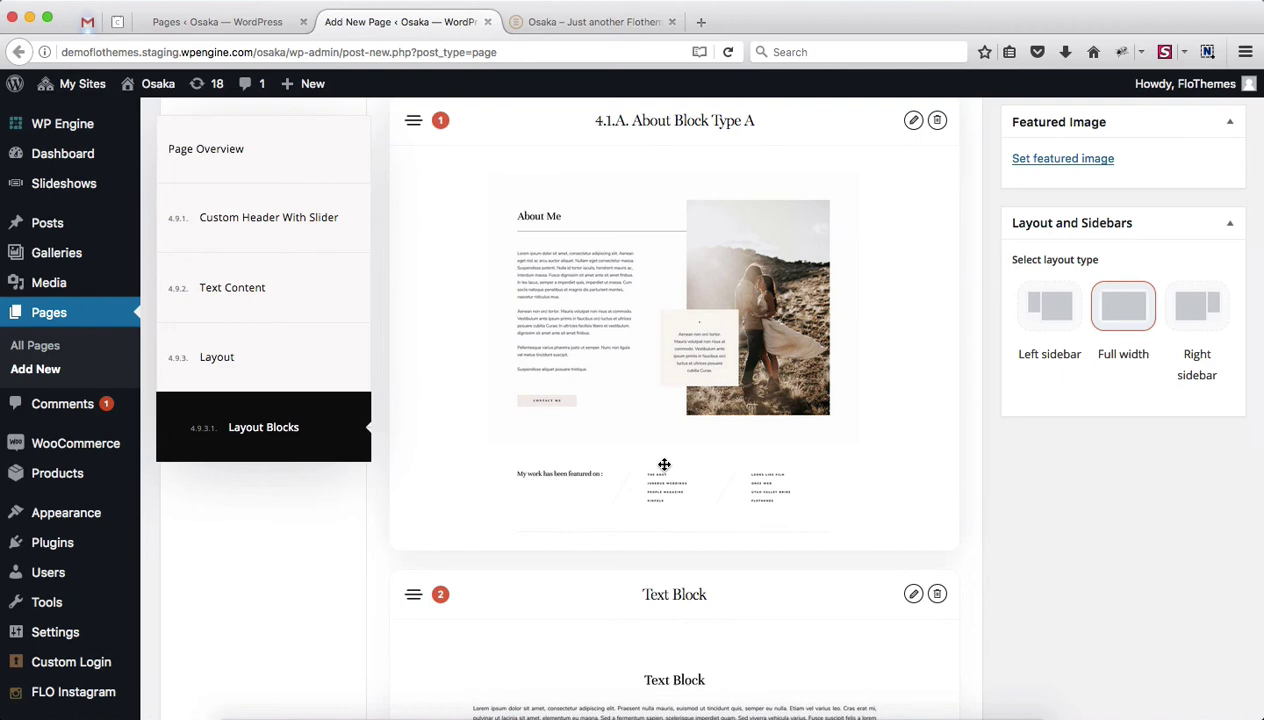
pyautogui.scroll(10, 664, 464)
pyautogui.scroll(5, 666, 466)
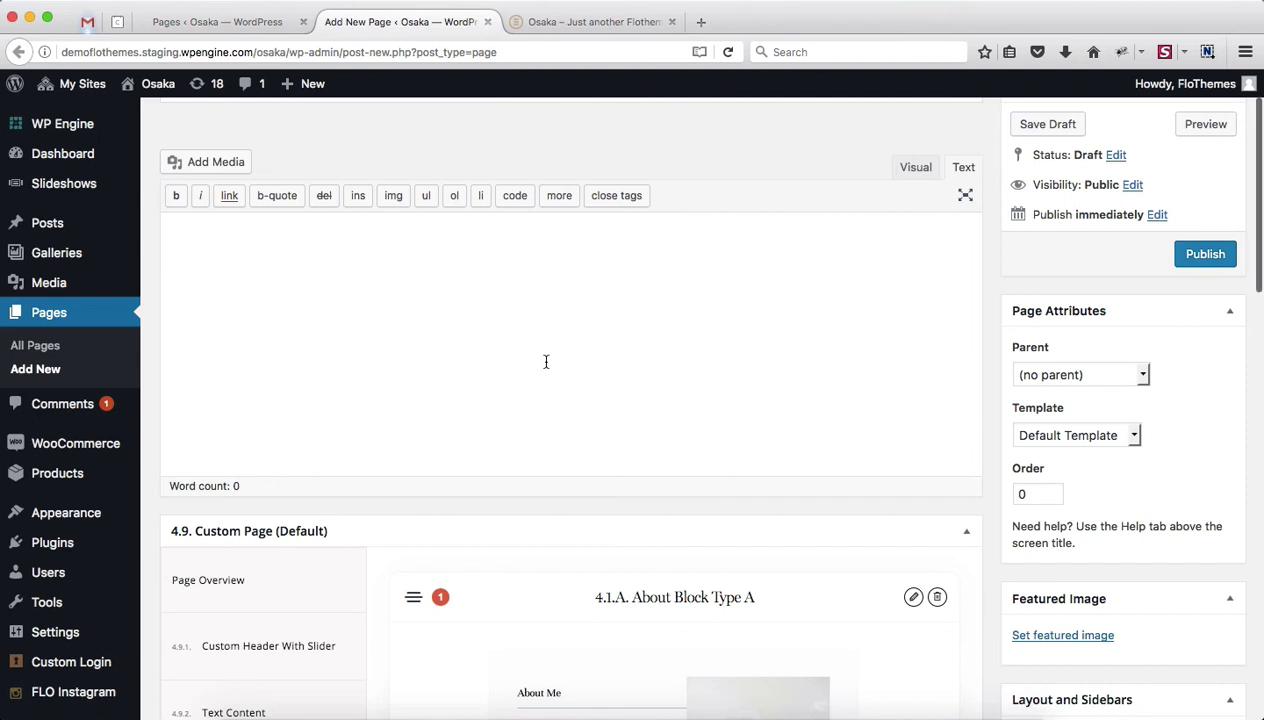
pyautogui.scroll(-5, 545, 360)
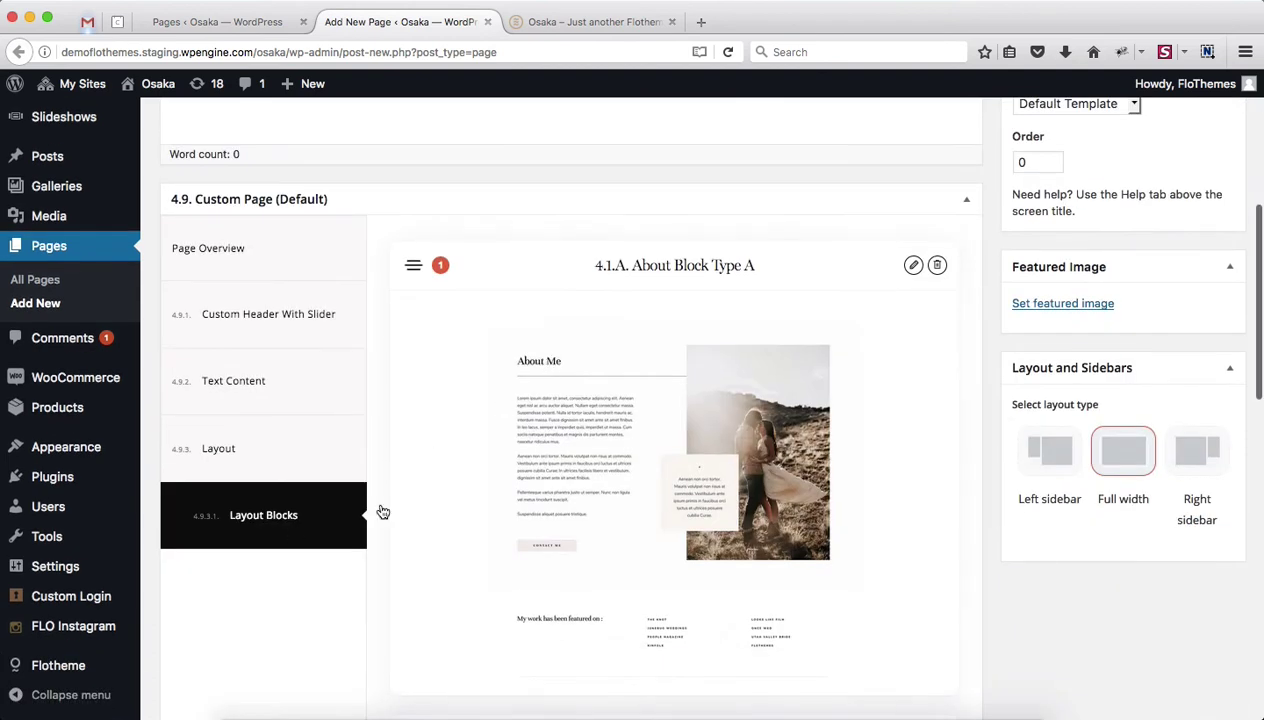
pyautogui.click(211, 452)
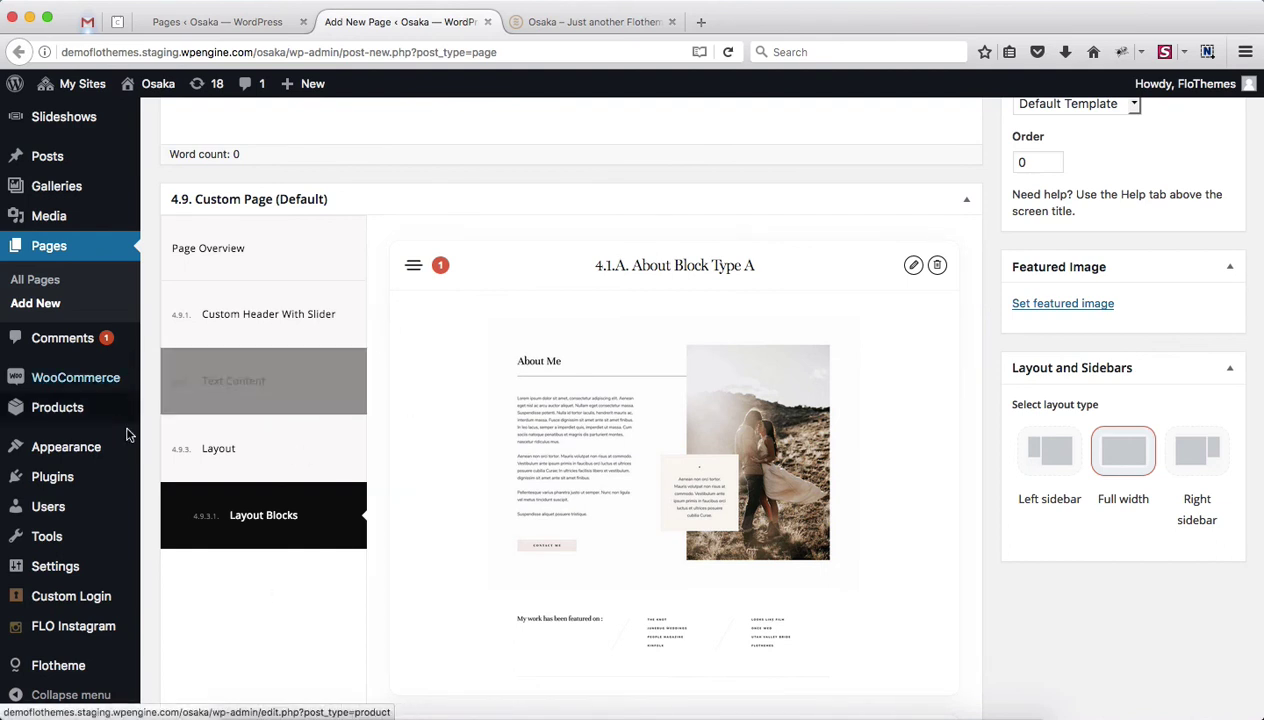
# Enable Display Slideshow under Custom Header With Slider in the Custom Page panel
pyautogui.click(281, 323)
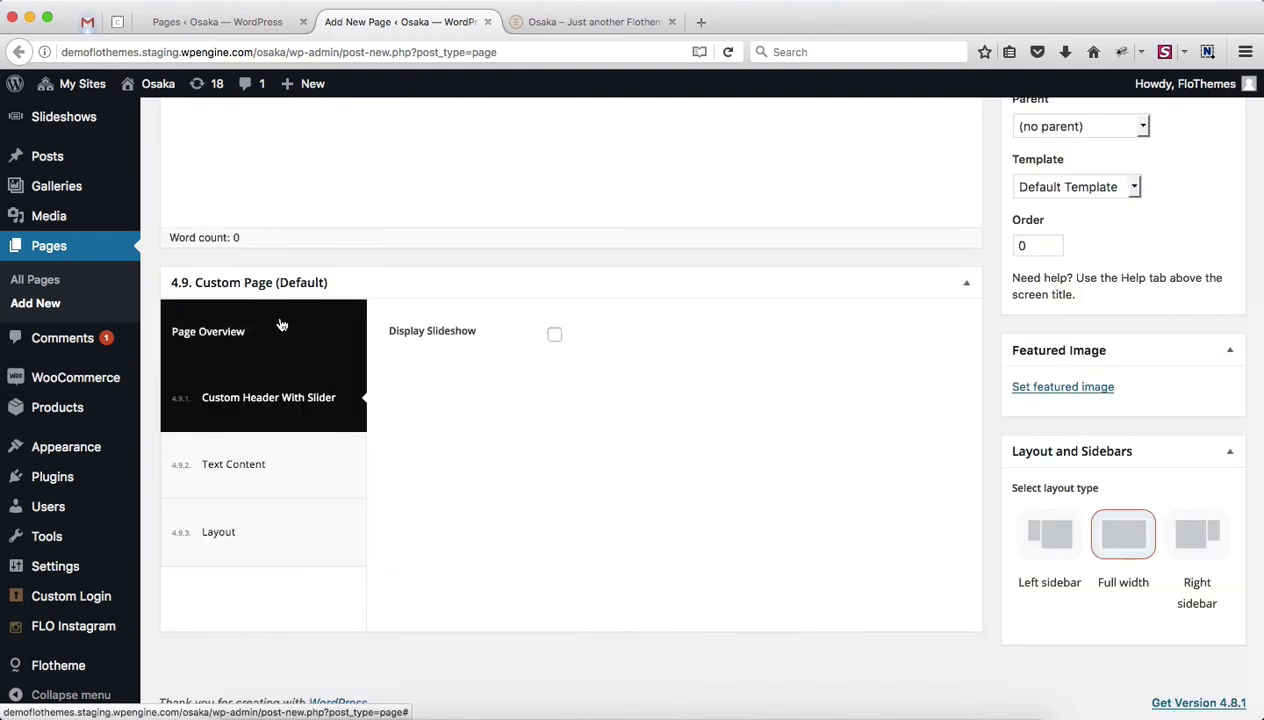
pyautogui.click(556, 336)
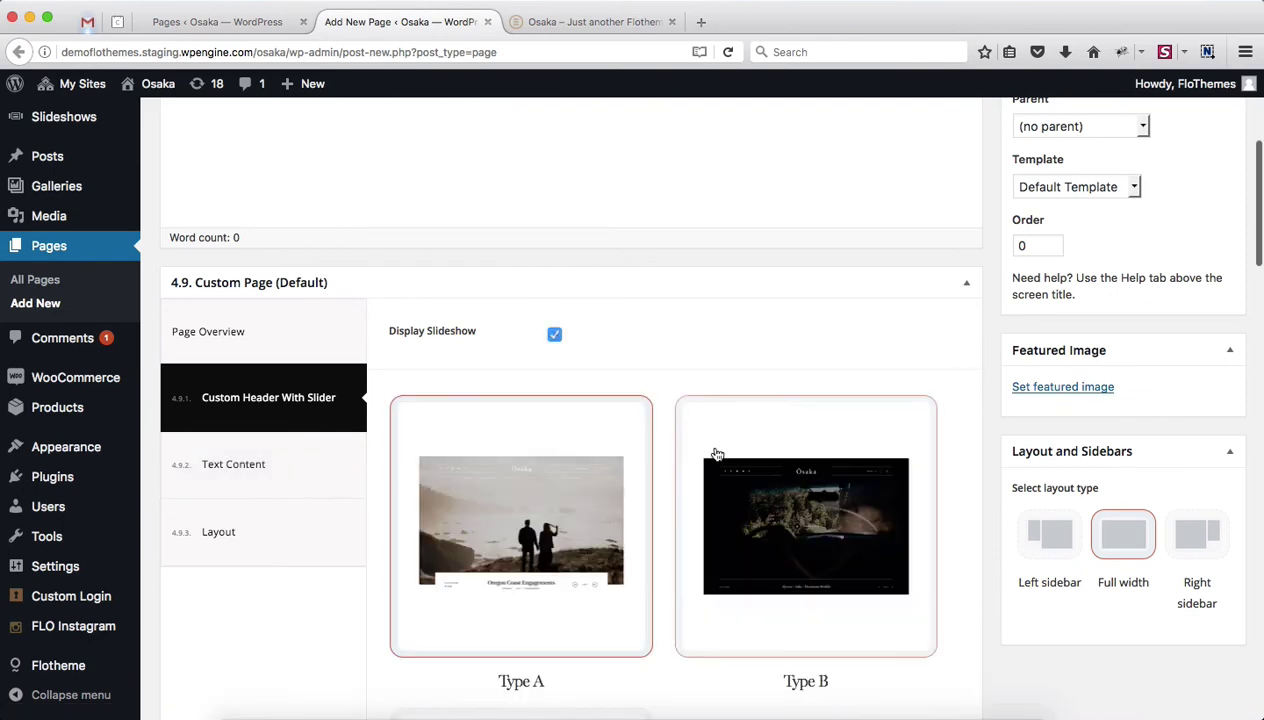
pyautogui.scroll(-3, 700, 440)
pyautogui.scroll(-2, 694, 443)
pyautogui.scroll(-4, 694, 443)
pyautogui.scroll(-3, 695, 443)
pyautogui.scroll(-1, 697, 446)
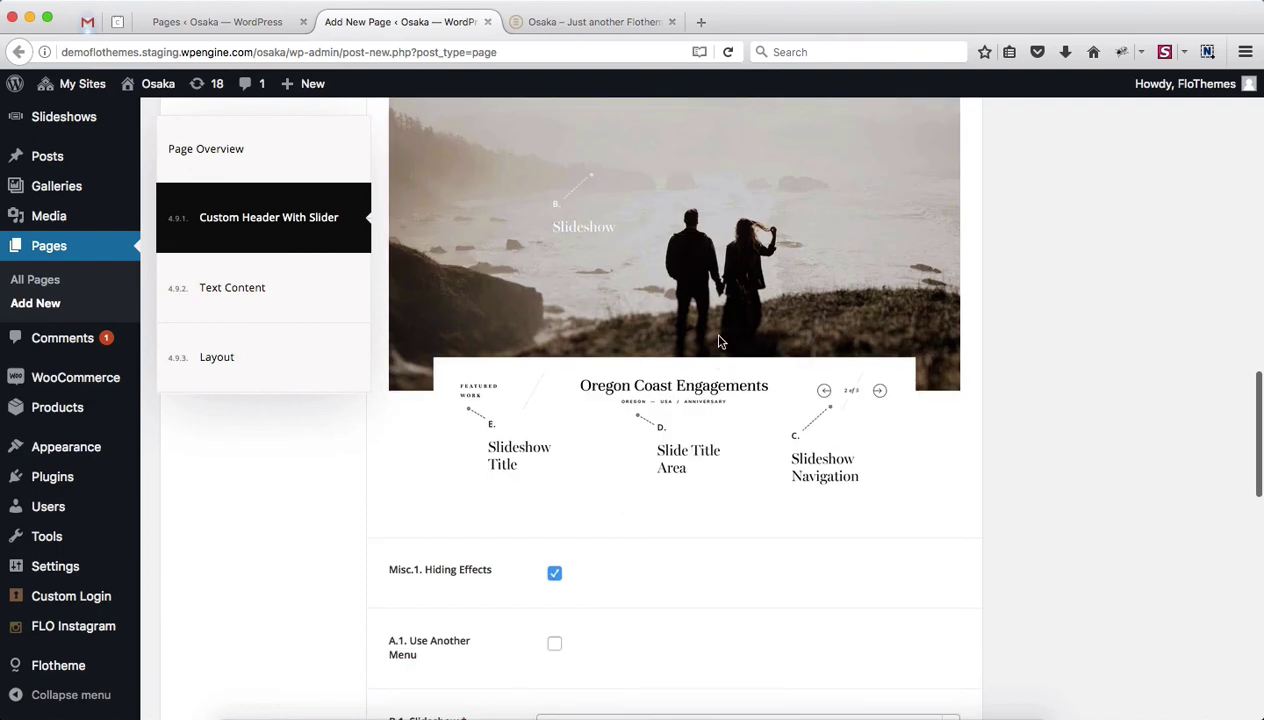
pyautogui.scroll(1, 718, 342)
pyautogui.scroll(3, 718, 342)
pyautogui.scroll(3, 720, 343)
pyautogui.scroll(-3, 720, 343)
pyautogui.scroll(-4, 720, 343)
pyautogui.scroll(-4, 718, 342)
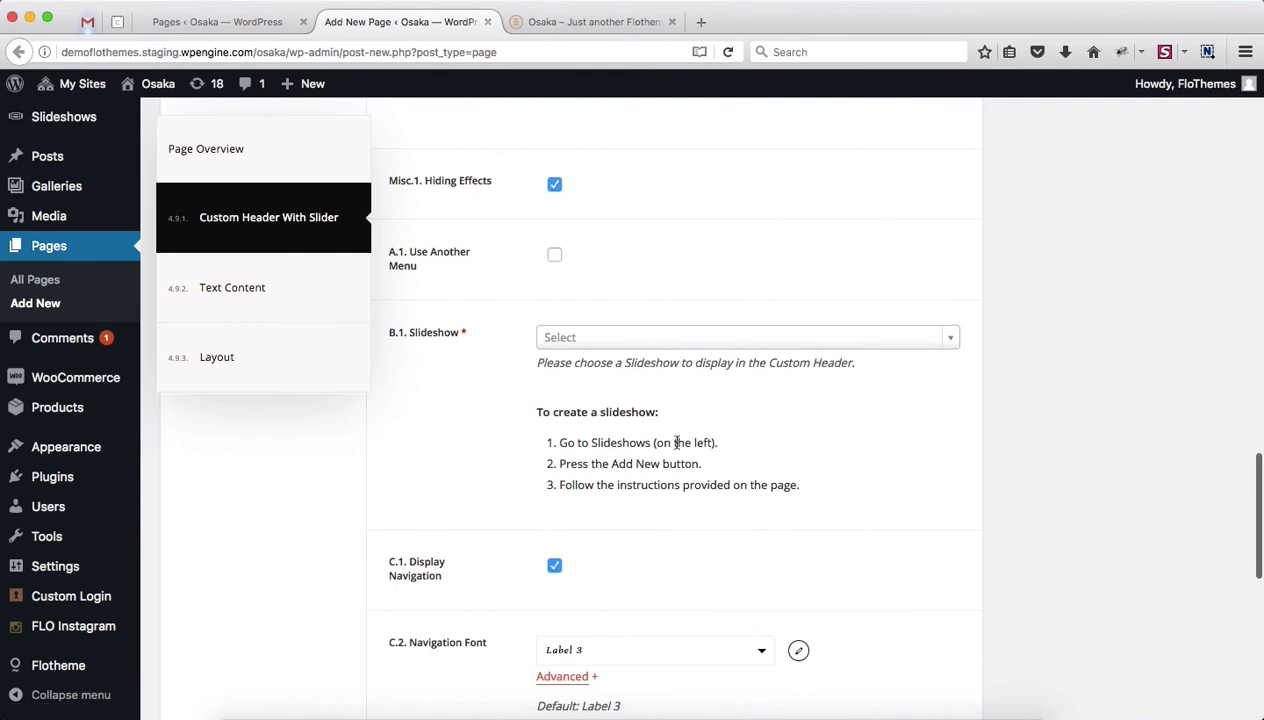
pyautogui.scroll(-2, 686, 341)
pyautogui.scroll(-5, 600, 340)
pyautogui.scroll(-5, 652, 500)
pyautogui.scroll(-1, 652, 498)
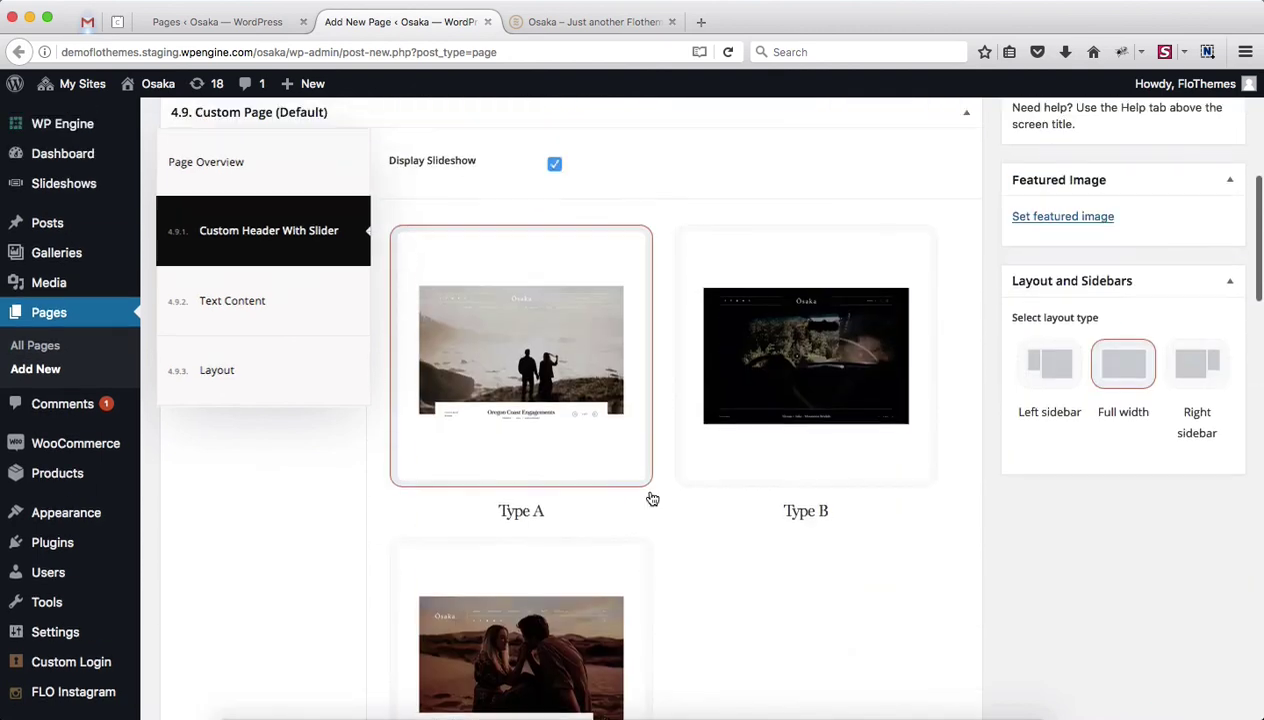
pyautogui.scroll(5, 652, 498)
pyautogui.scroll(3, 650, 491)
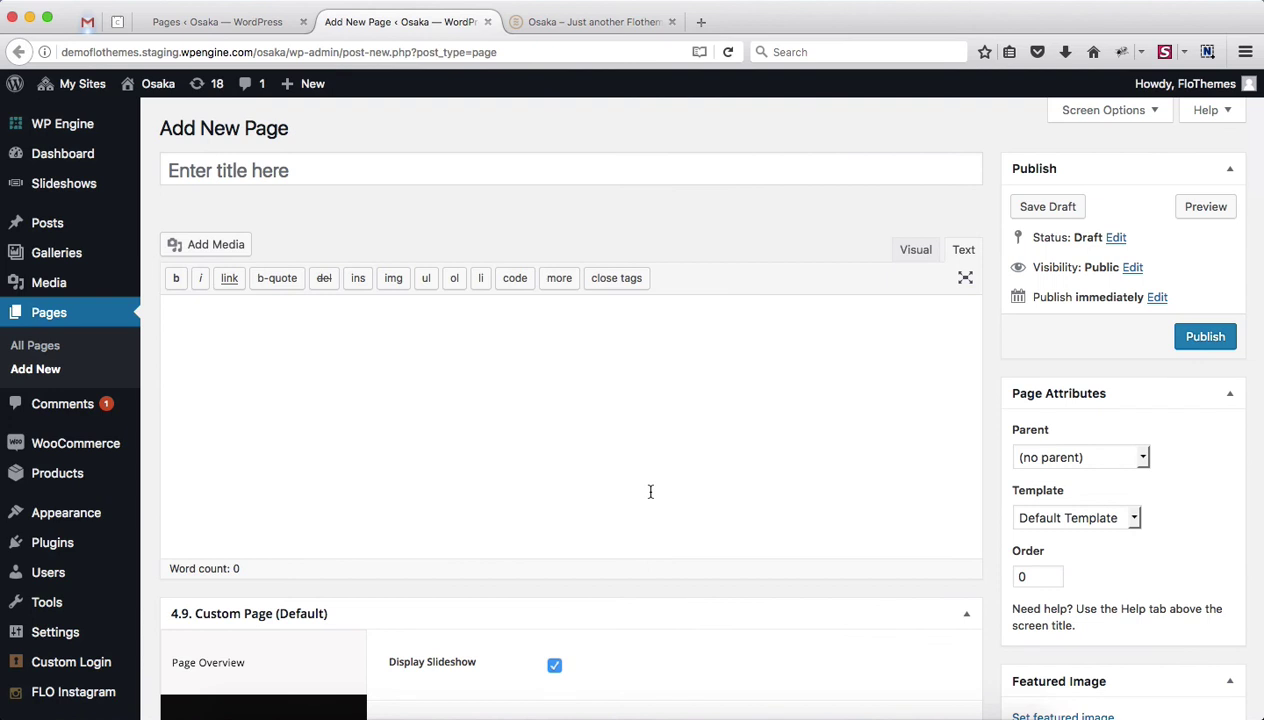
pyautogui.scroll(-4, 1101, 520)
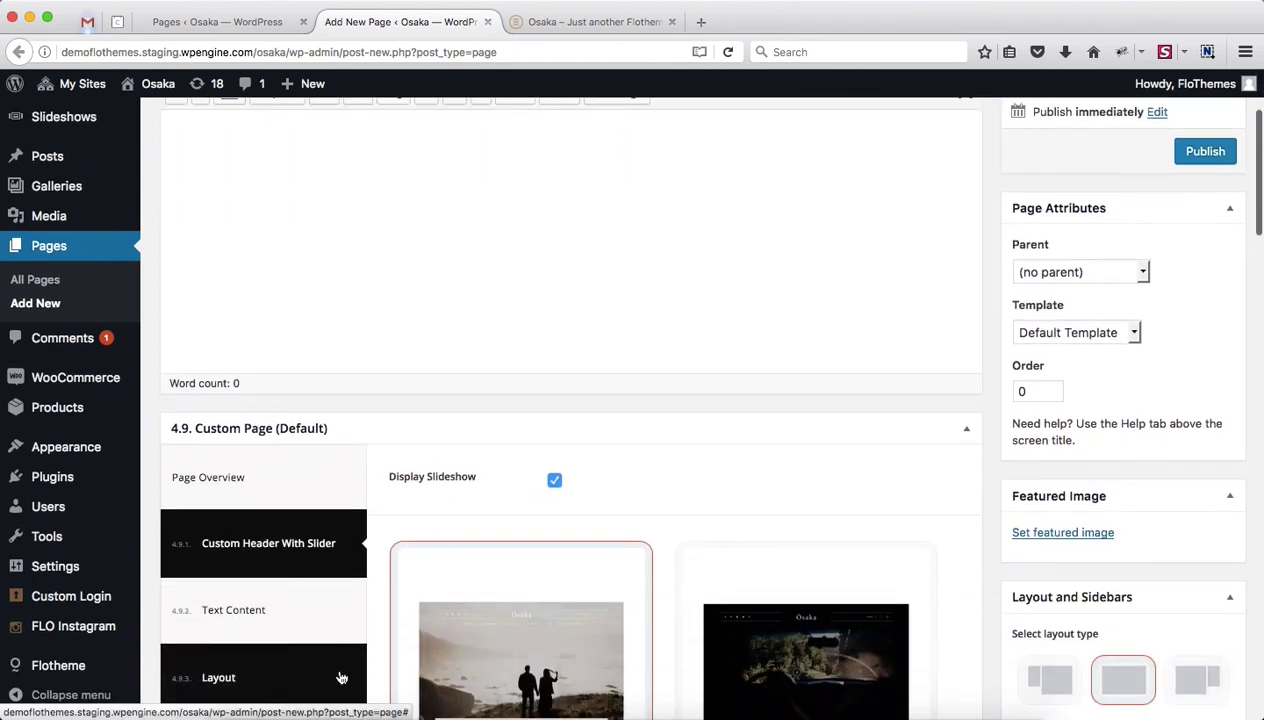